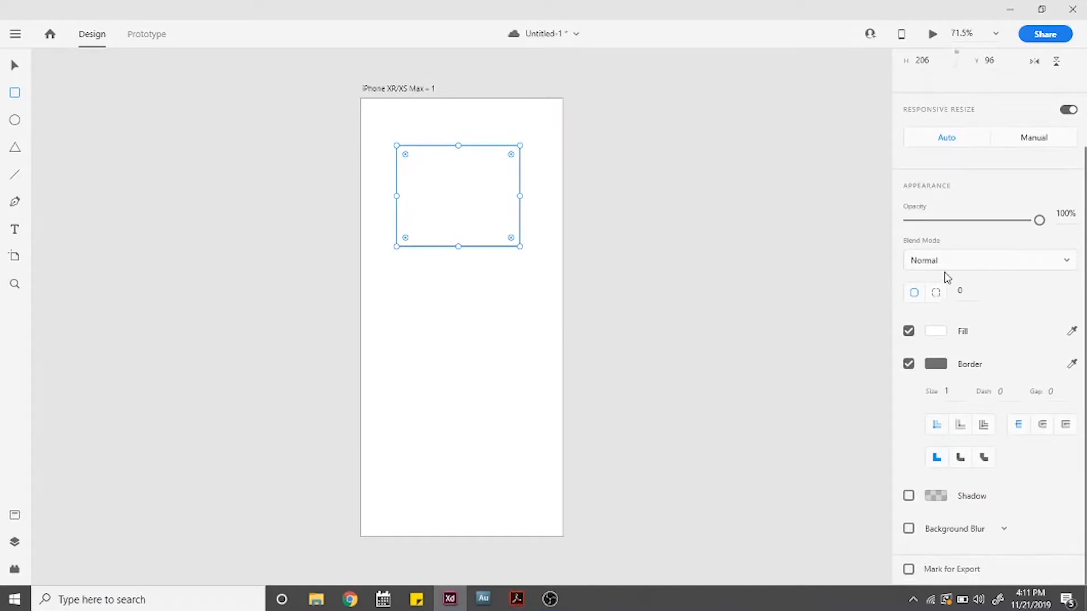
Step: Set a uniform corner radius of 10 on the selected rectangle
scroll(944, 231, "up", 2)
scroll(946, 232, "down", 2)
key("Return")
Step: Give the rectangle's other three corners individual radii of 20, 30 and 40
left_click(1000, 290)
type("20")
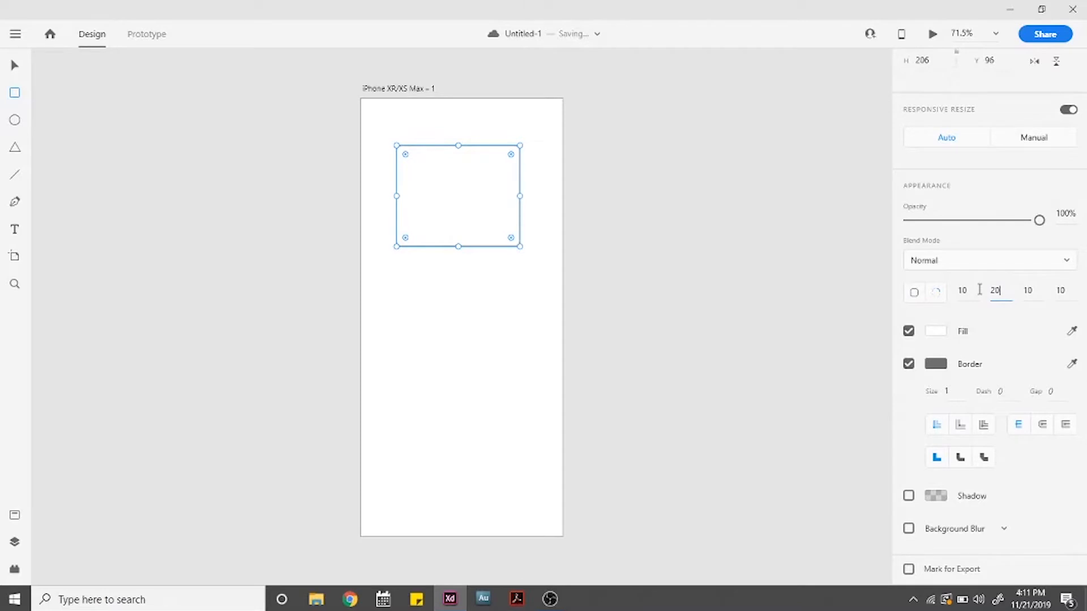
left_click(1029, 291)
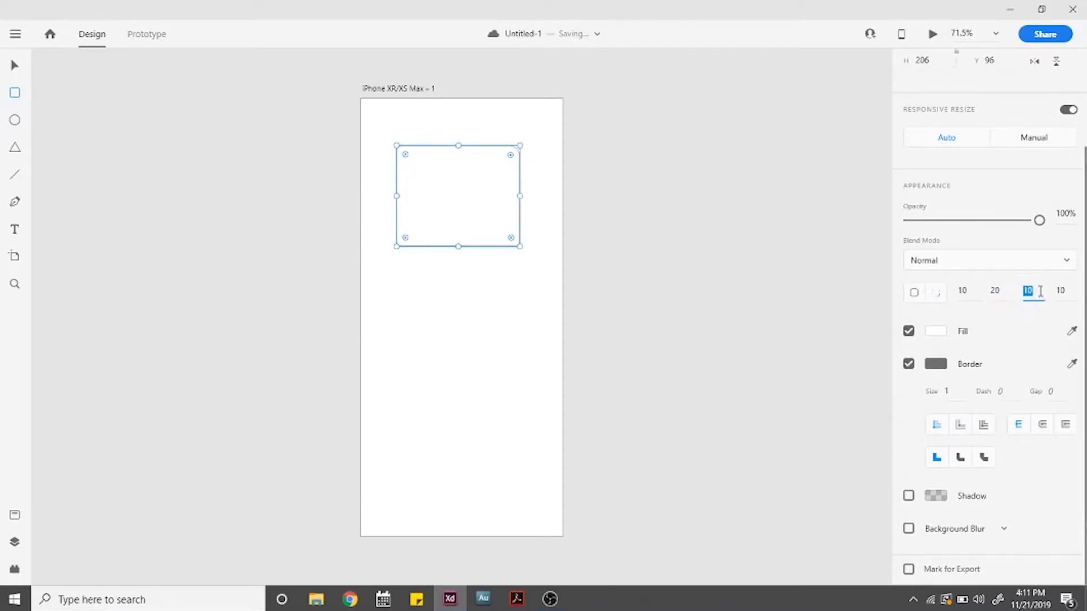
type("30")
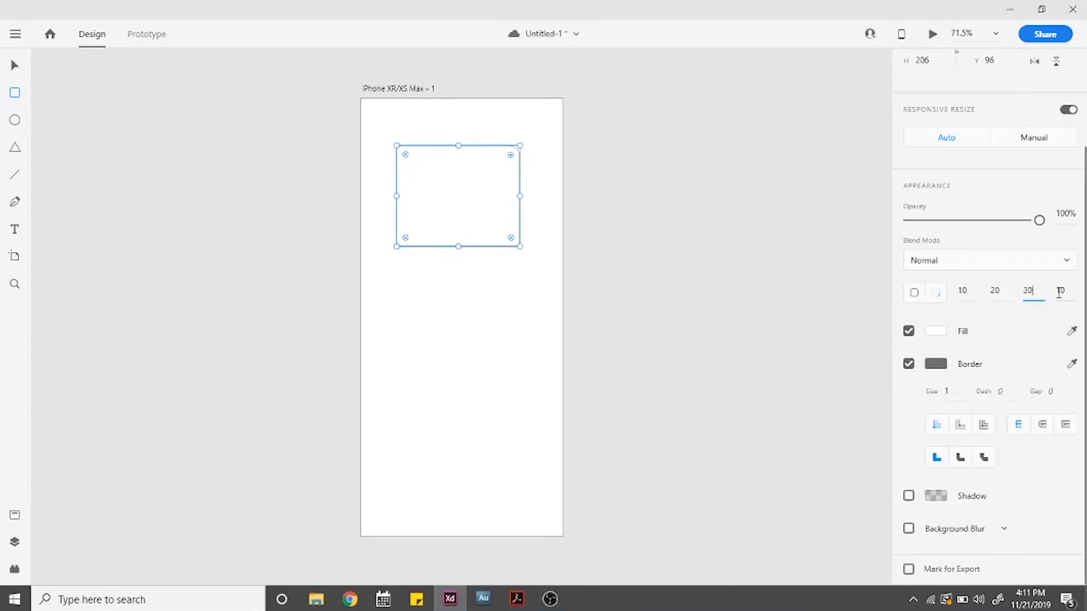
left_click(1063, 291)
type("40")
key("Return")
left_click(997, 290)
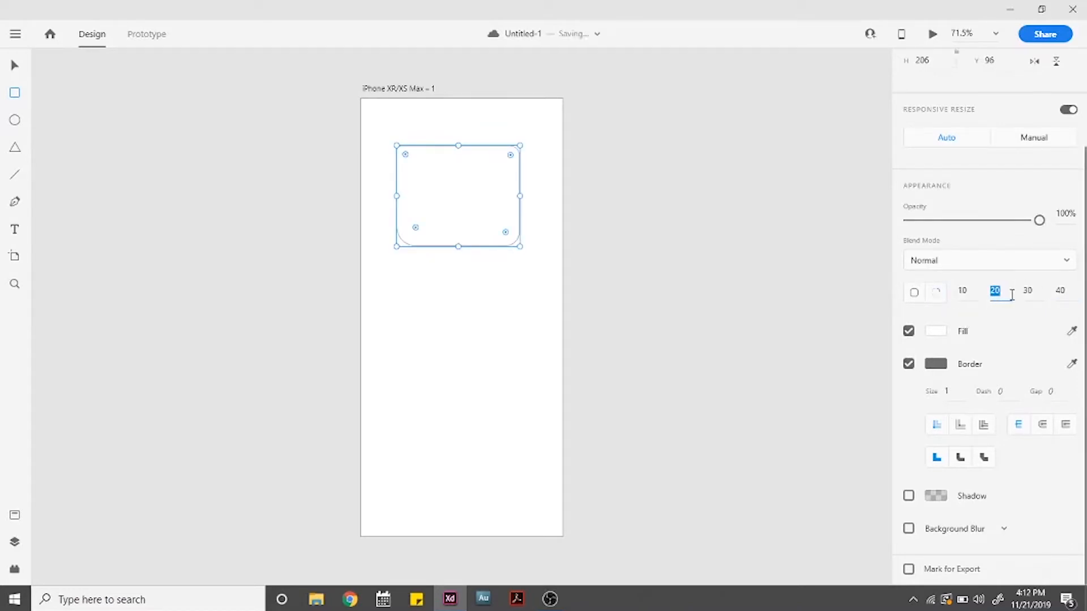
left_click(1030, 293)
left_click(1060, 292)
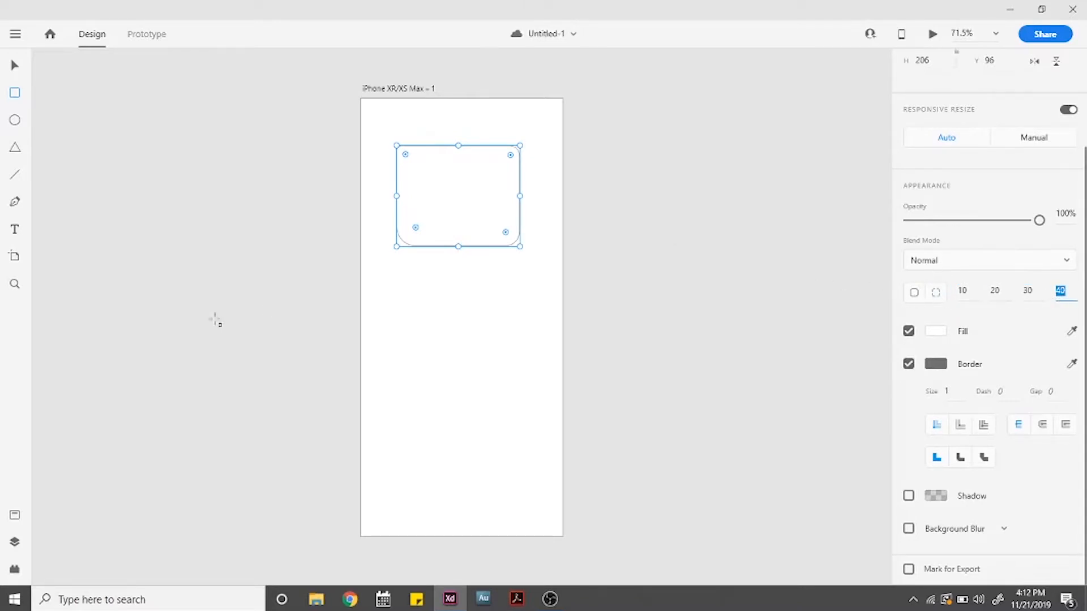
Step: Reselect the rectangle and return it to one uniform radius of 10 for all corners
left_click(452, 313)
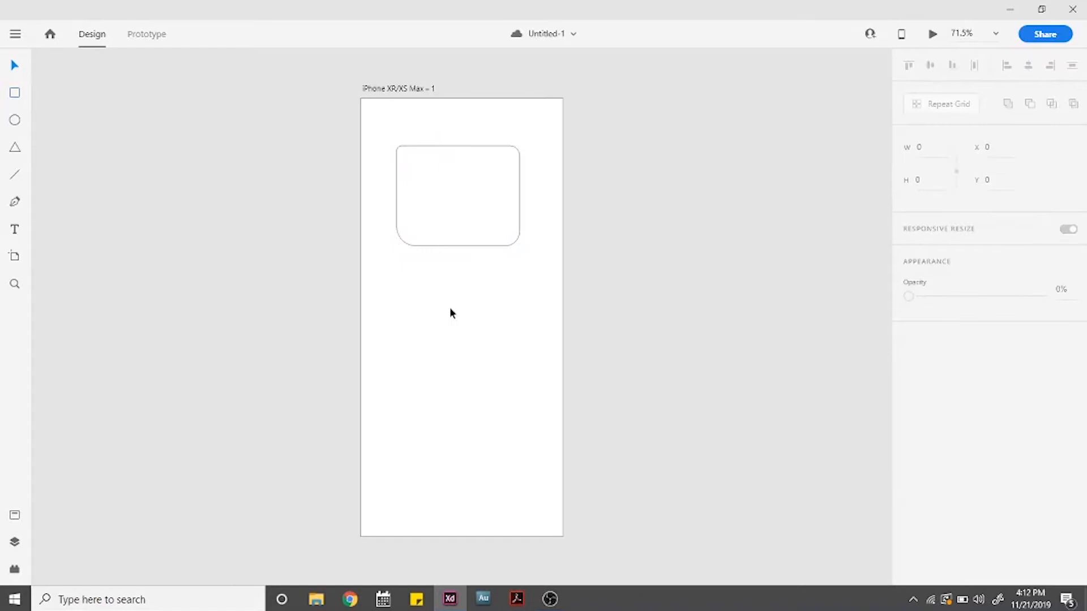
left_click(401, 150)
left_click(914, 412)
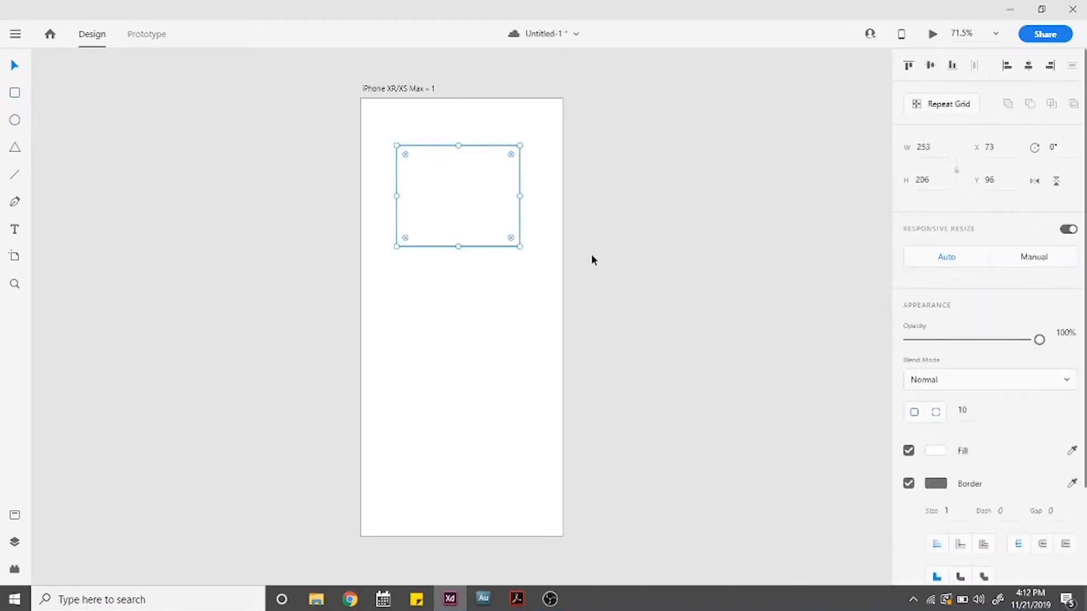
Step: Fill the rectangle with a medium red and colour its border near-black, #140000
scroll(1000, 437, "down", 2)
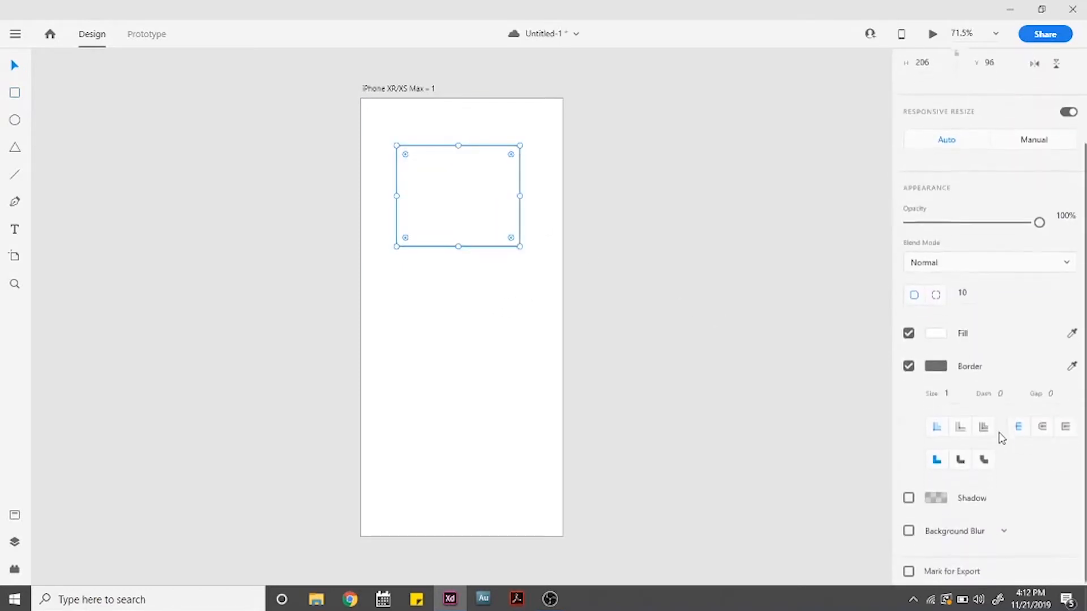
left_click(937, 332)
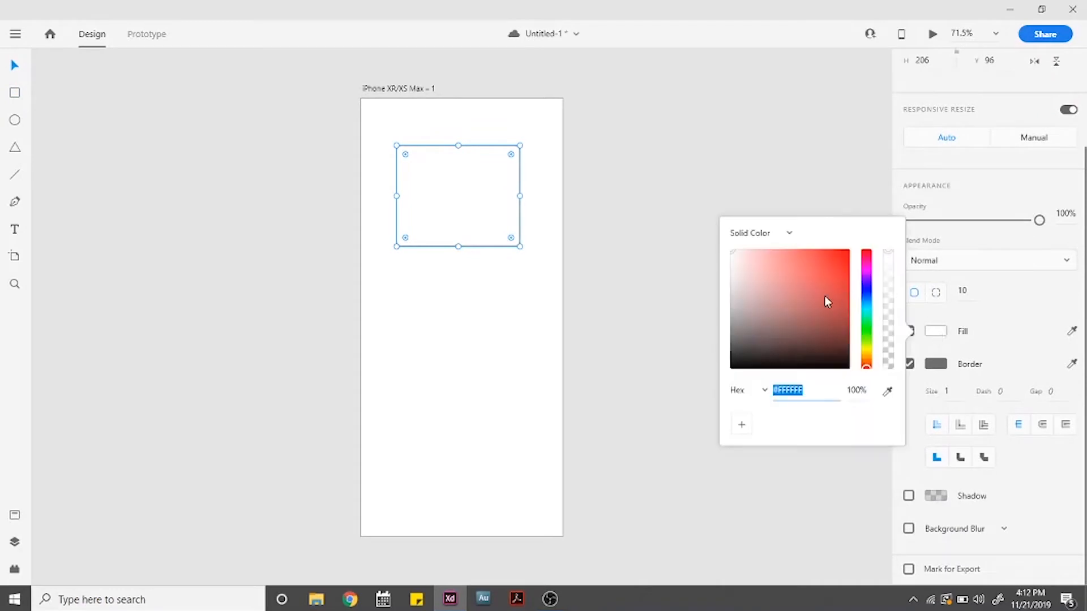
left_click_drag(825, 297, 813, 277)
left_click(933, 363)
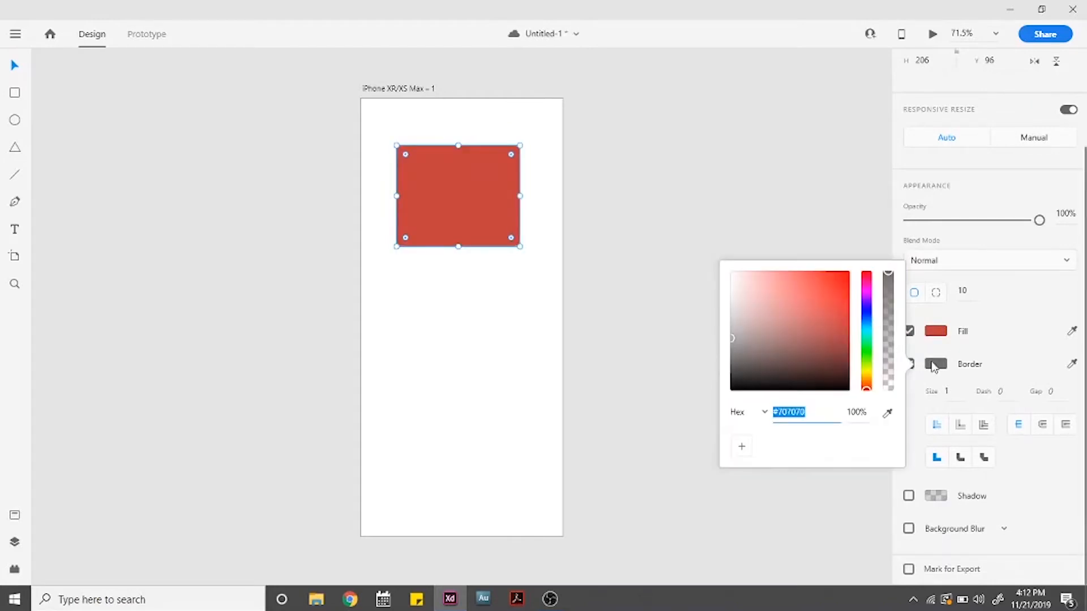
left_click_drag(791, 337, 851, 387)
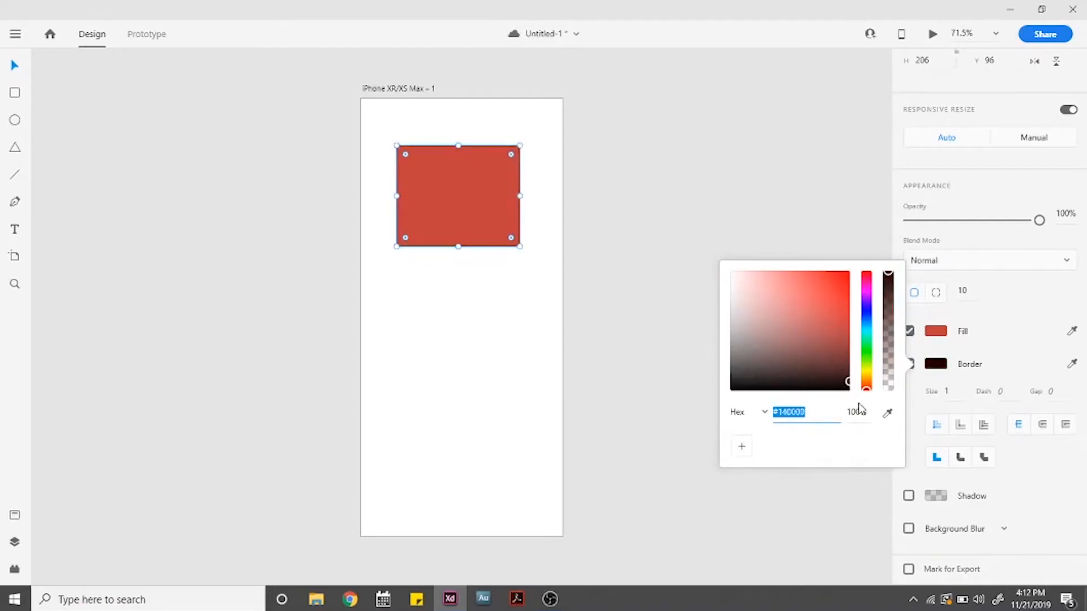
Step: Set the rectangle's border size to 6
left_click(966, 374)
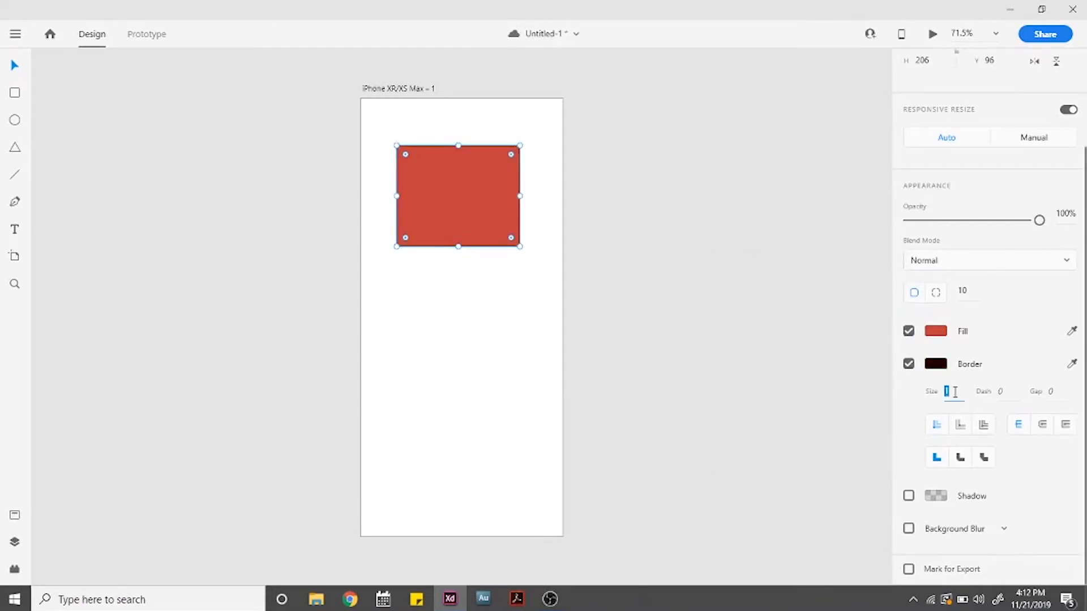
key("Up")
key("Up")
key("Up")
key("Up")
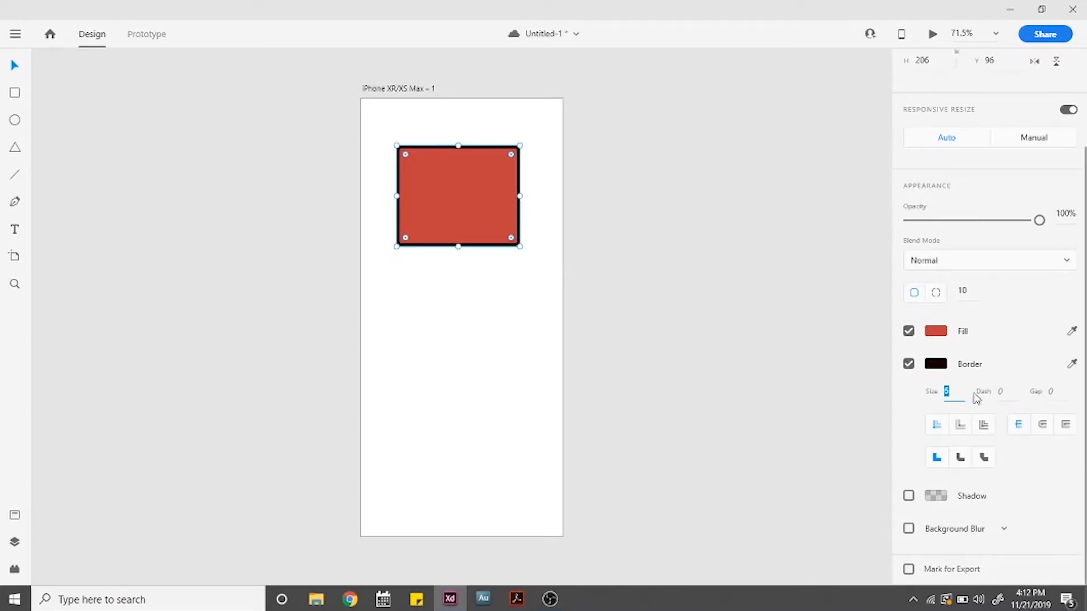
key("Up")
Step: Make the rectangle's border dashed with a dash length of 8
left_click(1000, 392)
key("Up")
key("Up")
key("Up")
key("Up")
key("Up")
key("Up")
key("Up")
key("Up")
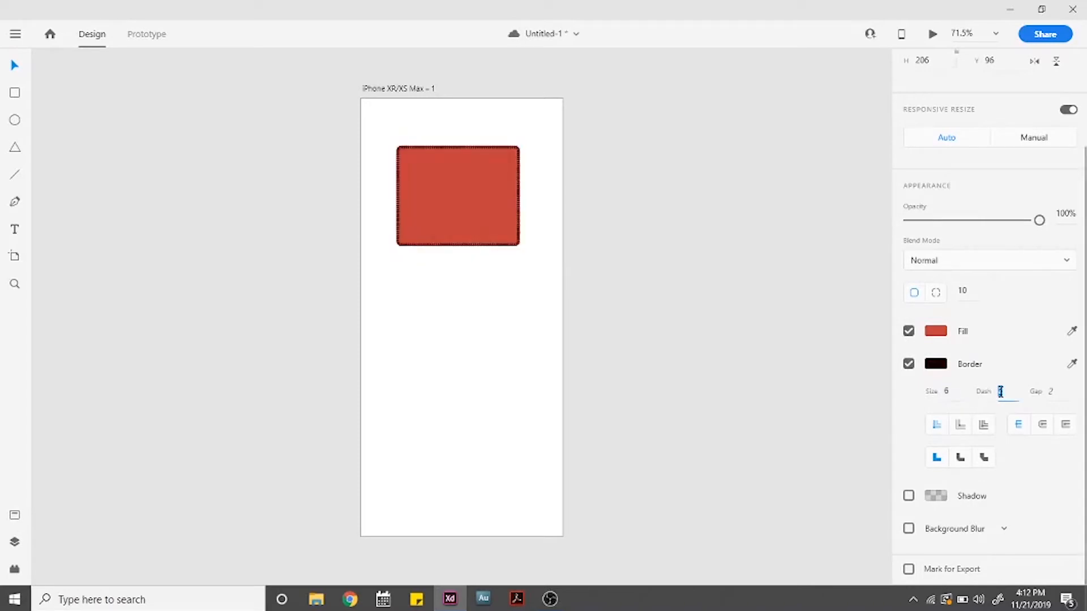
Step: Set the gap between the border's dashes to 3
left_click(1048, 393)
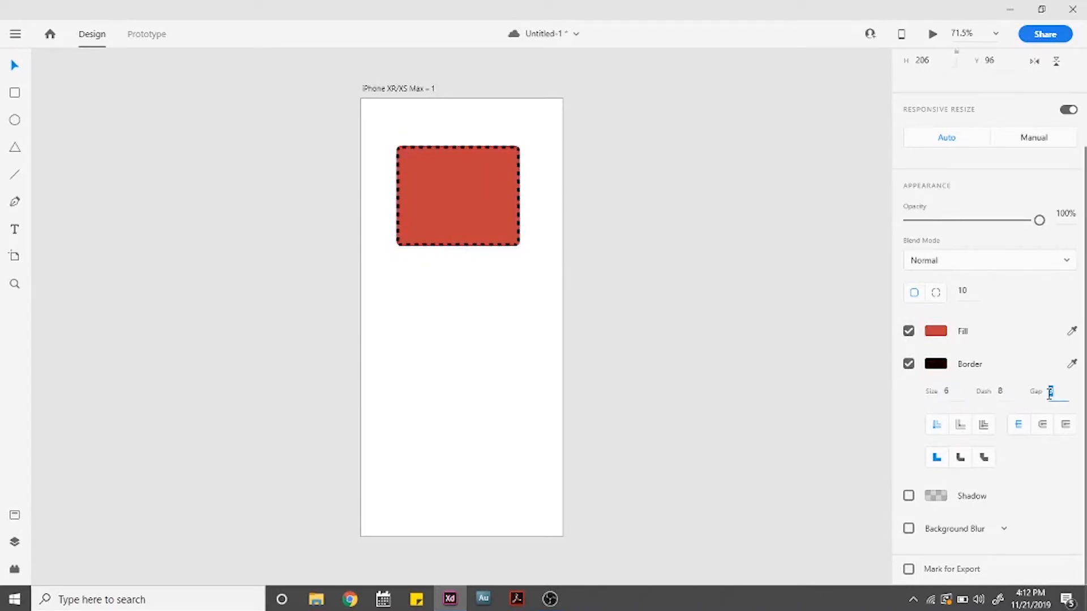
key("Down")
key("Down")
key("Down")
key("Down")
key("Down")
key("Down")
key("Down")
type("3")
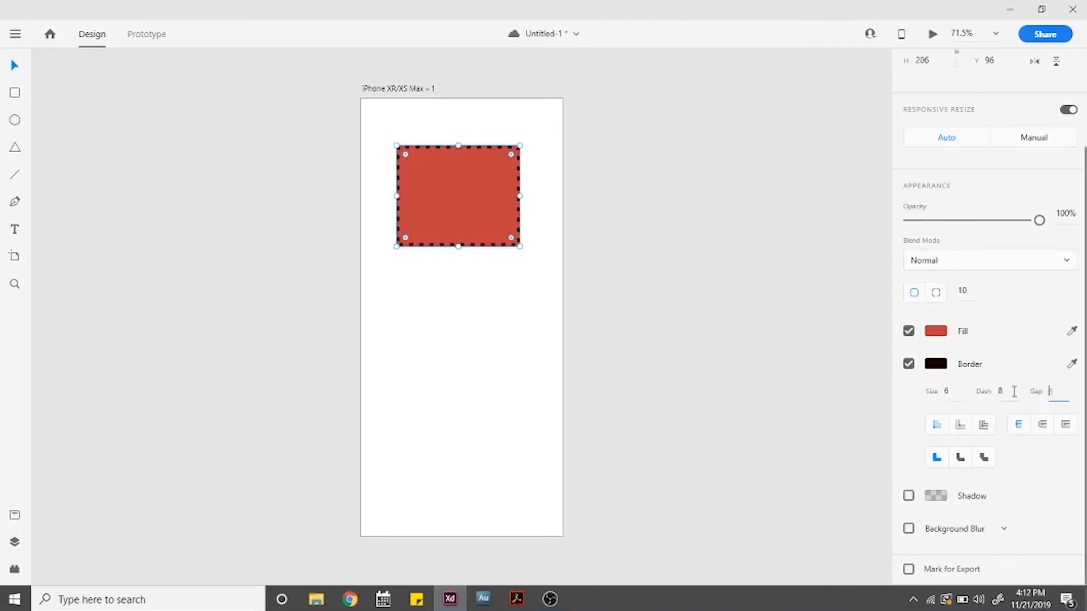
key("Return")
Step: Make the border solid again by setting both its gap and dash to 0
left_click(1051, 391)
type("0")
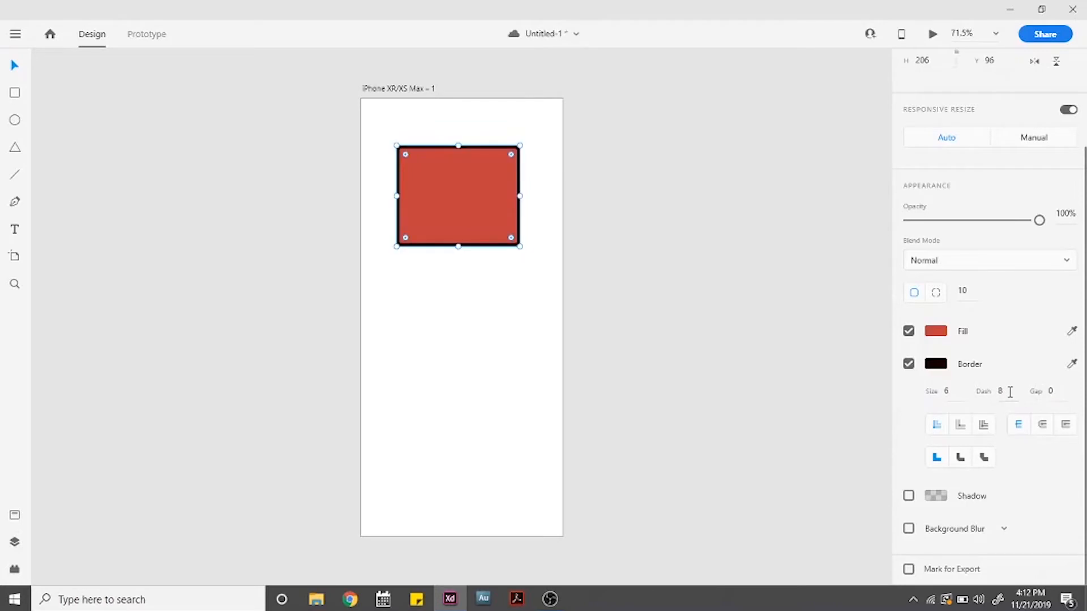
type("0")
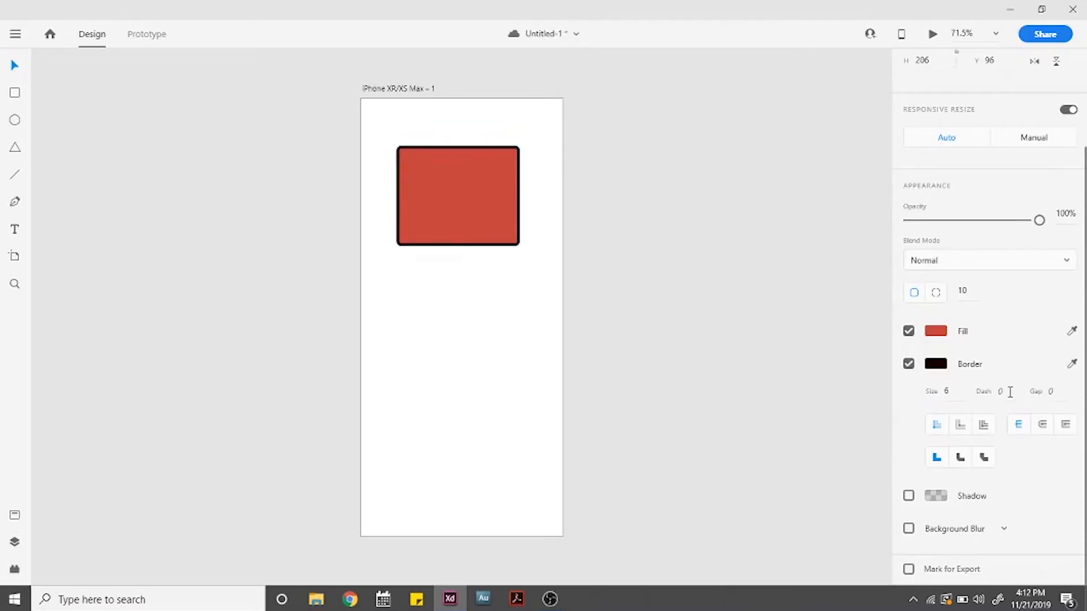
Step: Set the rectangle's corner radius to 0 and compare miter and round border joins, ending on the round join
type("z")
left_click(423, 235)
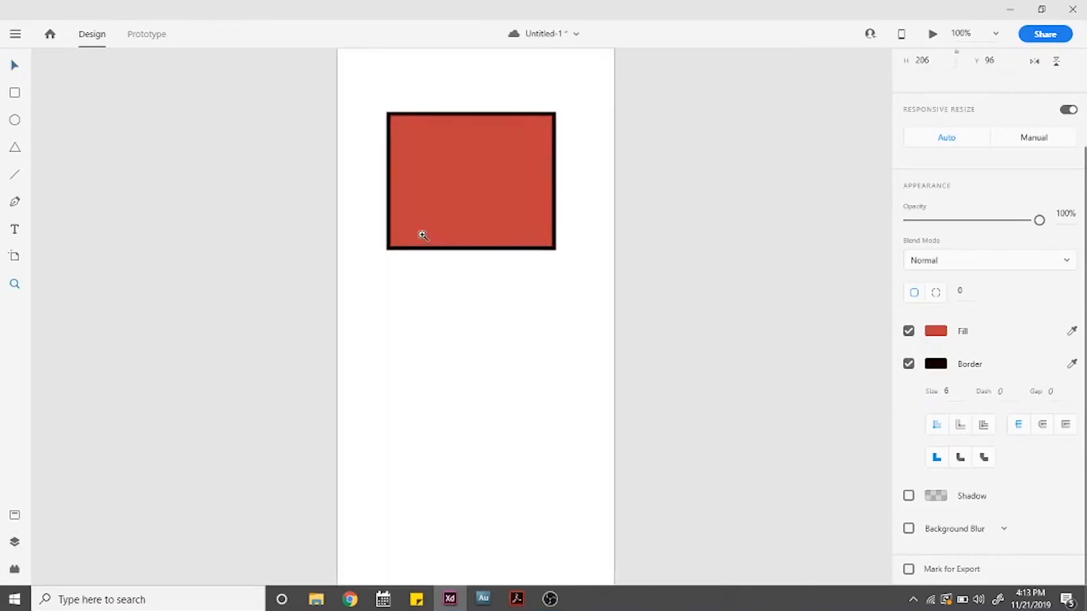
left_click(423, 236)
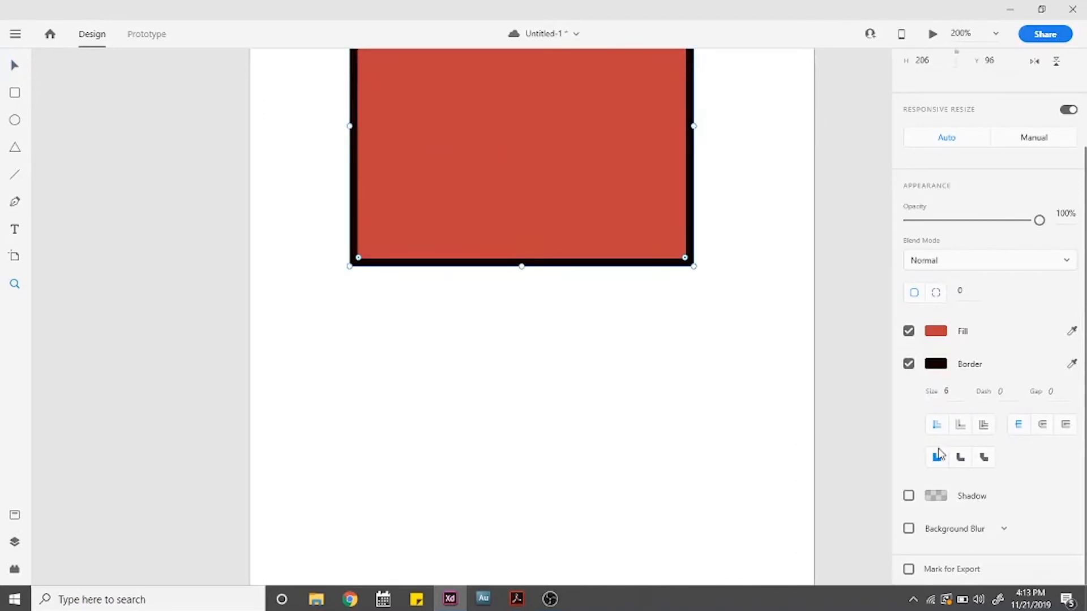
left_click(961, 458)
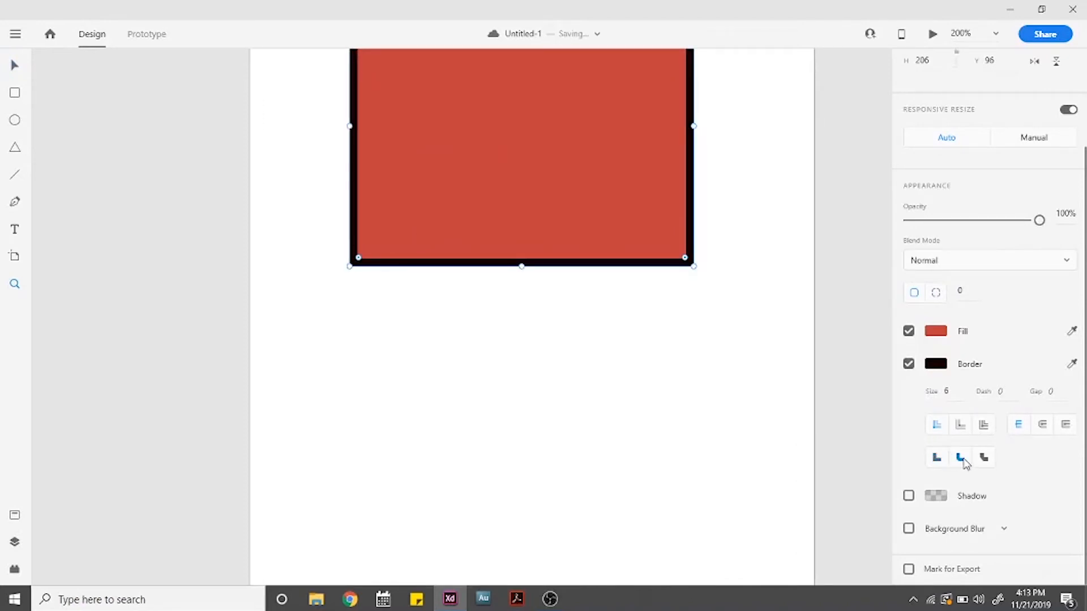
left_click(937, 457)
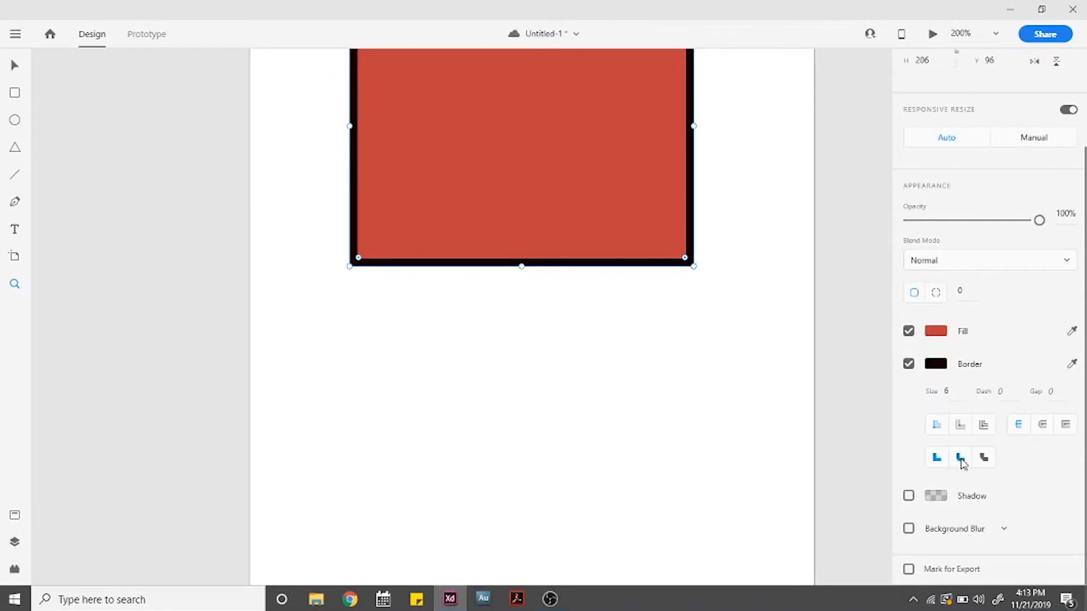
left_click(961, 458)
left_click(850, 405)
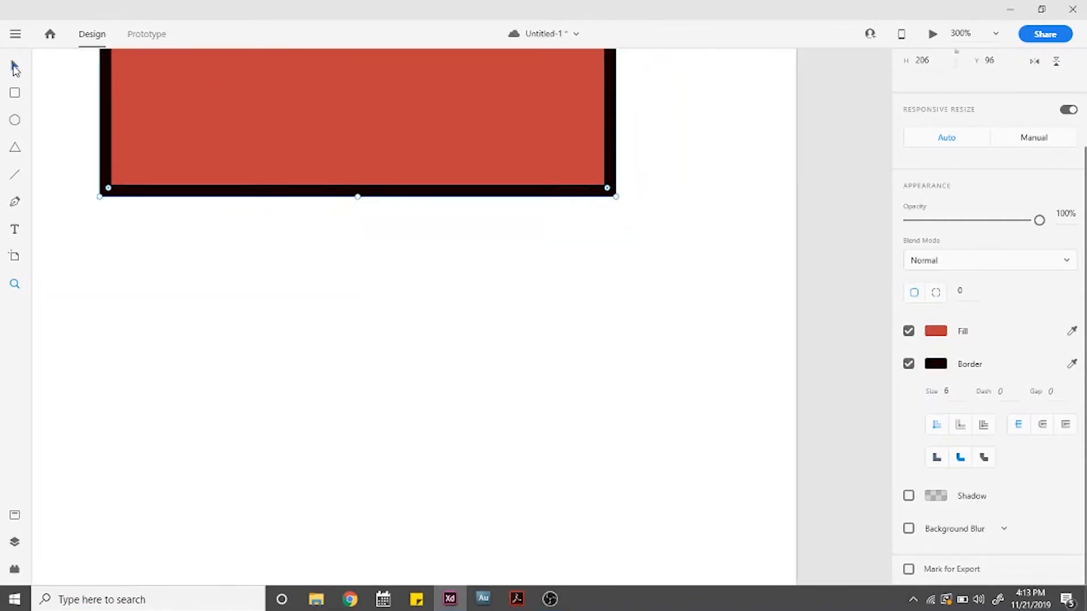
Step: Switch the rectangle's border to the bevel join
left_click(14, 69)
scroll(407, 237, "up", 3)
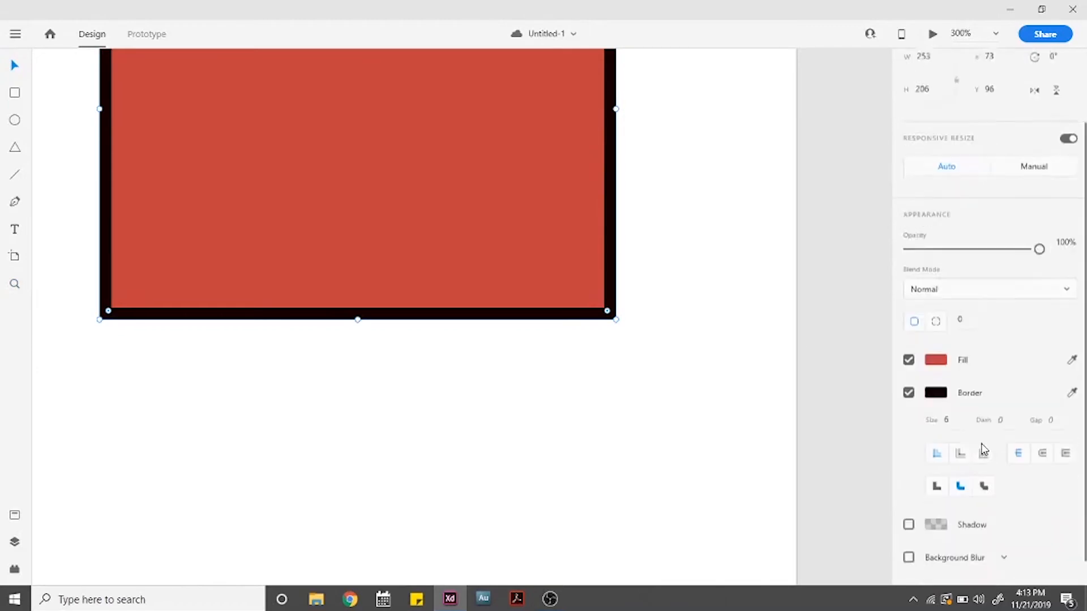
scroll(984, 450, "down", 1)
left_click(984, 457)
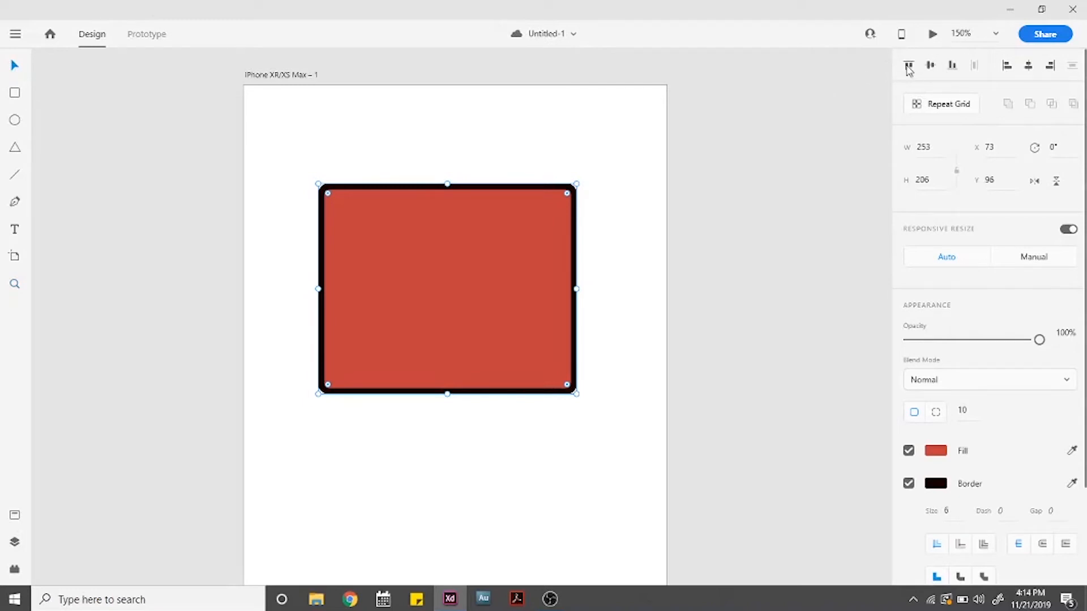
Step: Align the rectangle to the artboard's top edge, then to its vertical middle
left_click(908, 66)
left_click(931, 68)
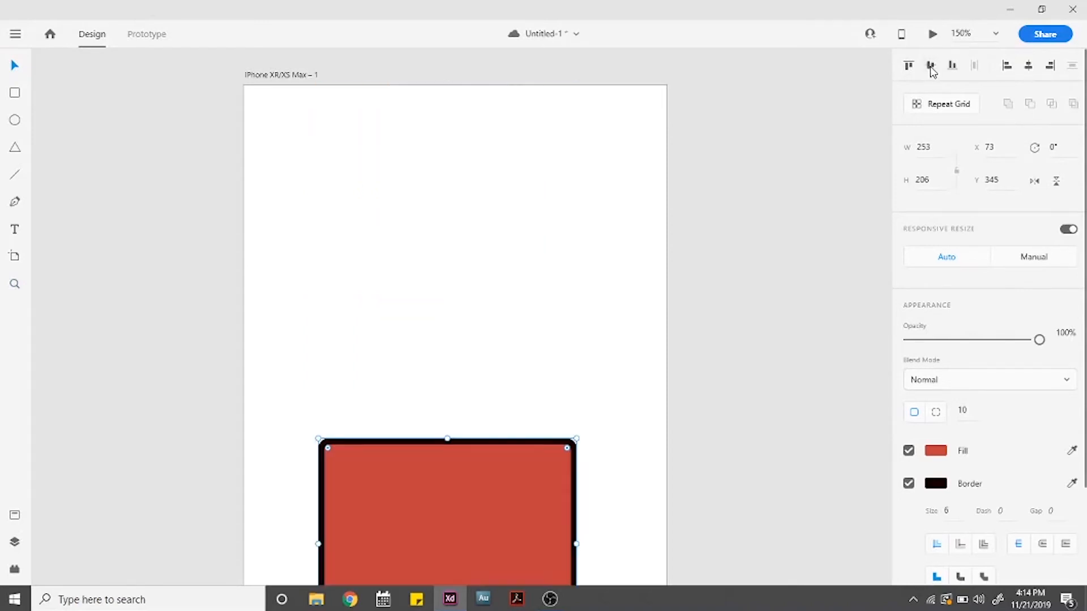
left_click(763, 186, "alt")
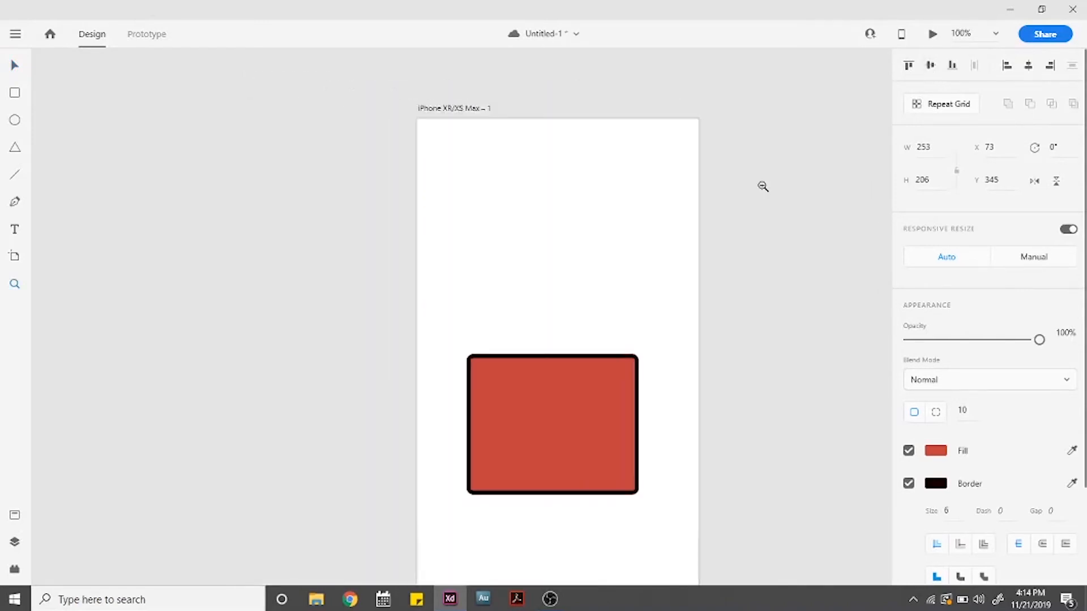
left_click(764, 187, "alt")
scroll(785, 217, "right", 2)
scroll(785, 217, "down", 1)
scroll(785, 217, "down", 1)
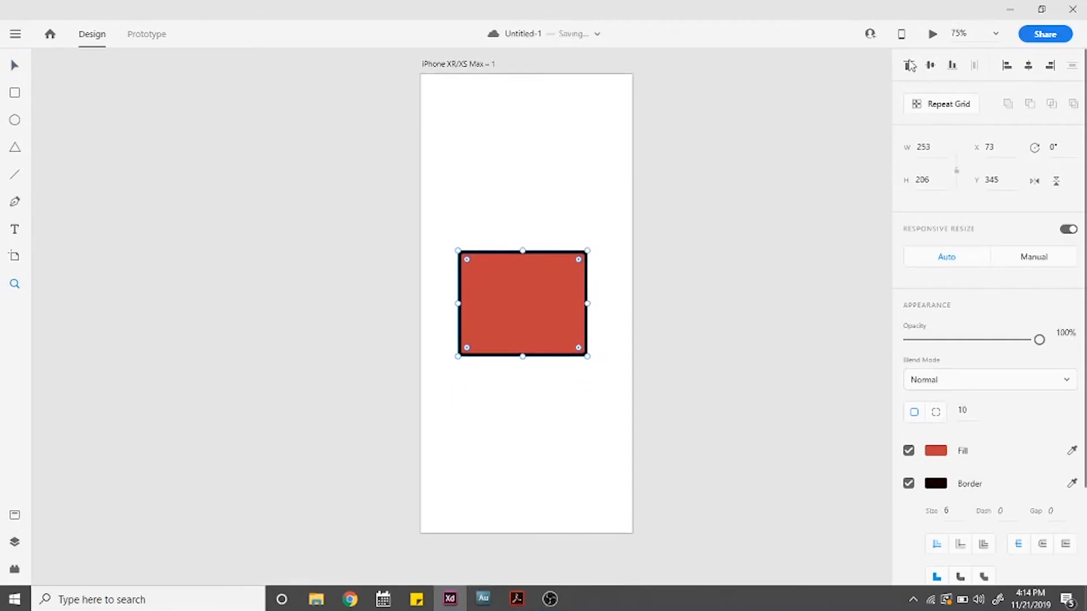
Step: Try aligning the rectangle to the artboard's bottom edge and to its left, centre and right
left_click(951, 66)
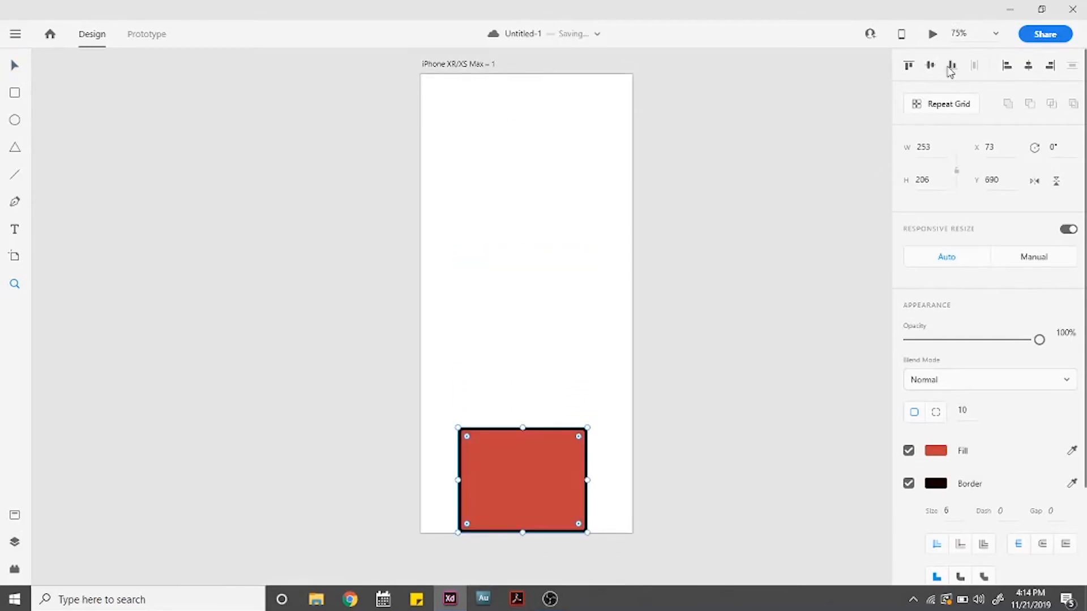
left_click(1010, 66)
left_click(1030, 66)
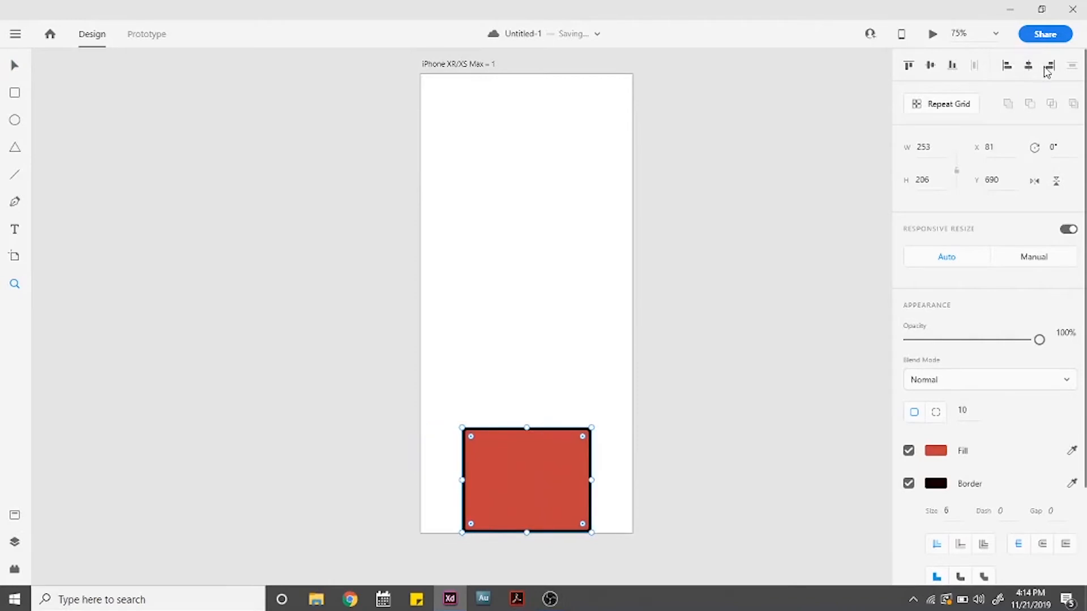
left_click(1049, 66)
Step: Centre the rectangle horizontally and vertically on the artboard
left_click(1028, 65)
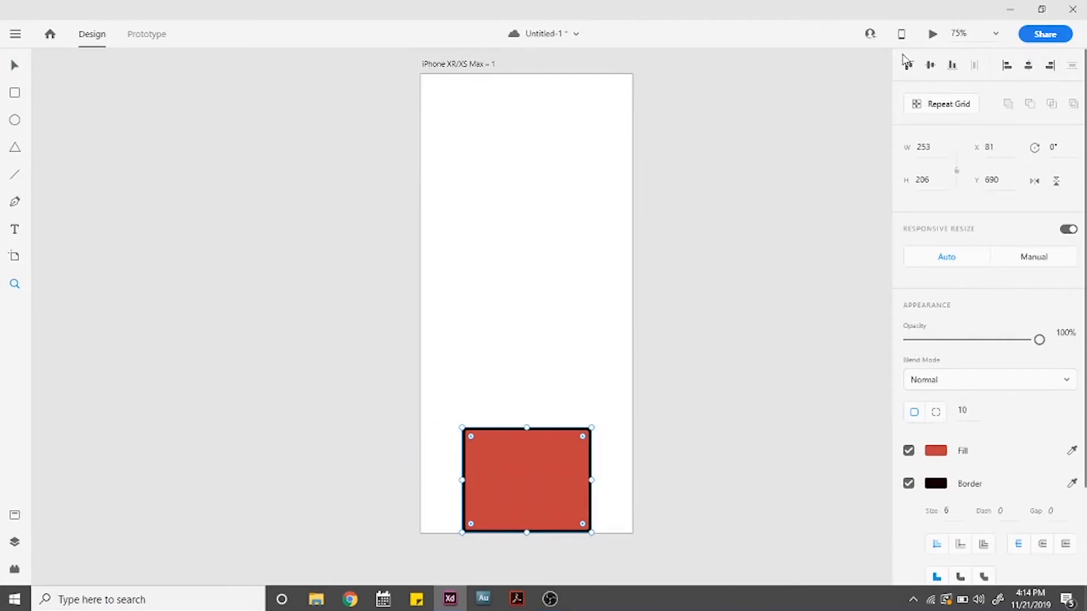
left_click(930, 66)
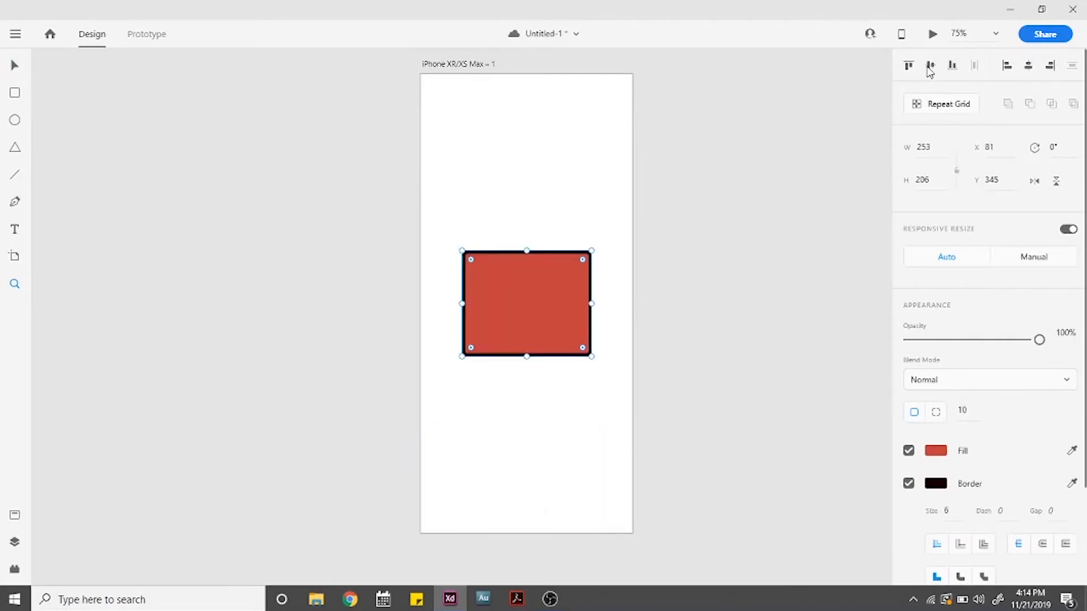
Step: Set the rectangle's width to 255
scroll(733, 310, "up", 1)
scroll(444, 244, "down", 1)
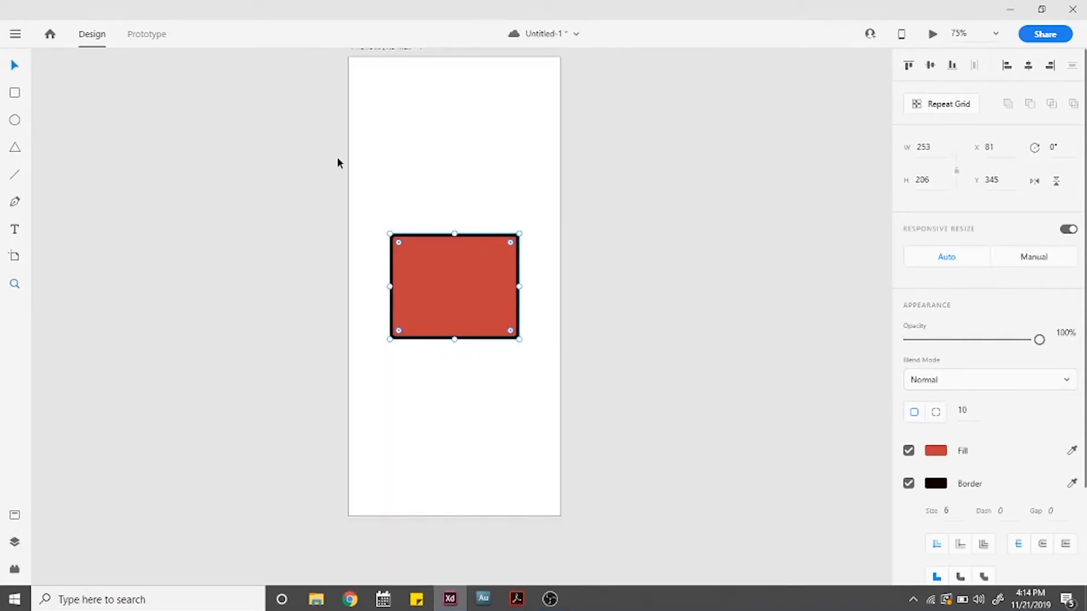
scroll(338, 157, "up", 1)
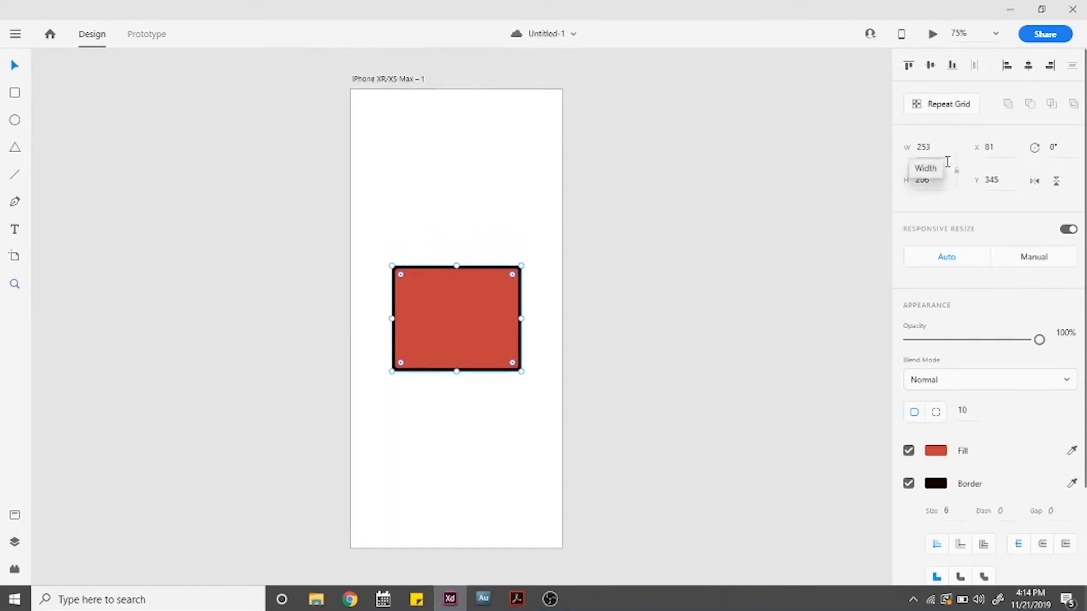
left_click(929, 147)
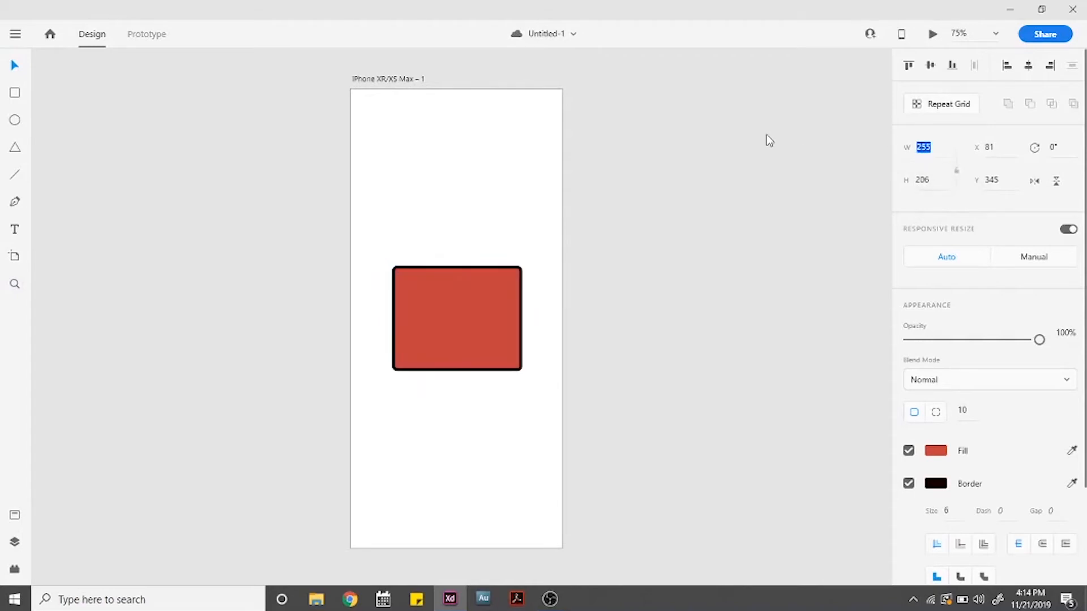
Step: Set the rectangle's width to 206 to make it a square and centre it horizontally on the artboard
key("Return")
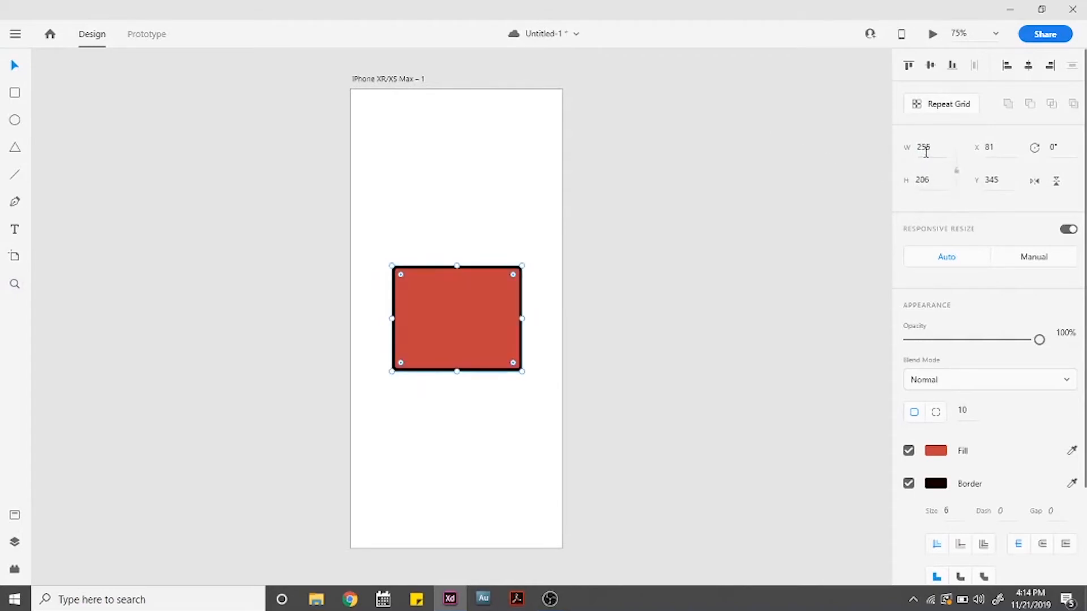
left_click(926, 148)
type("206")
key("Return")
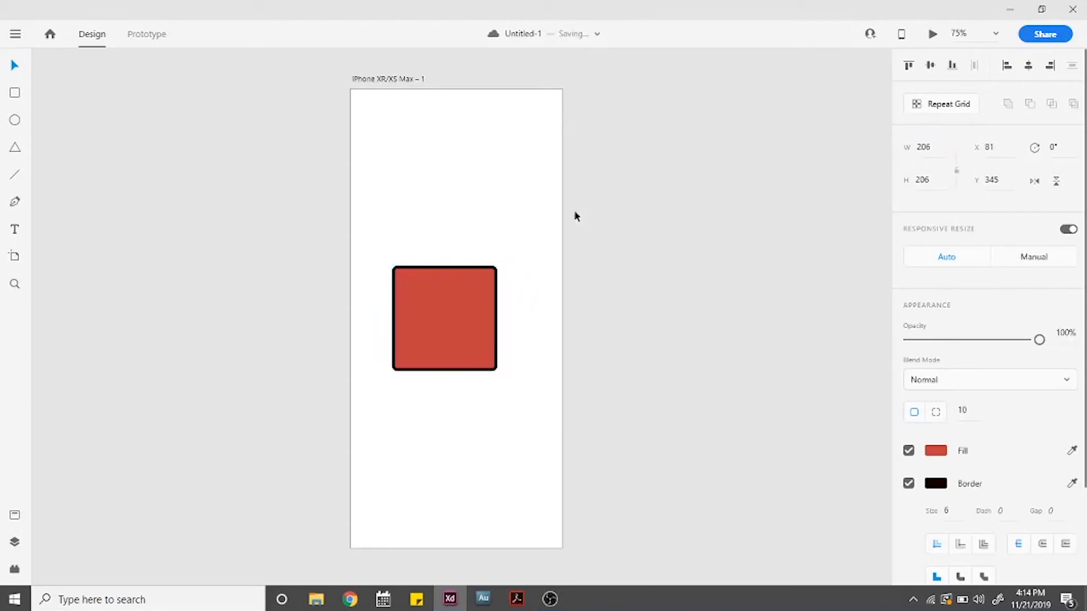
left_click(1028, 66)
left_click(737, 218)
Step: Lock the square's aspect ratio and increase its width in increments to 241
left_click(453, 335)
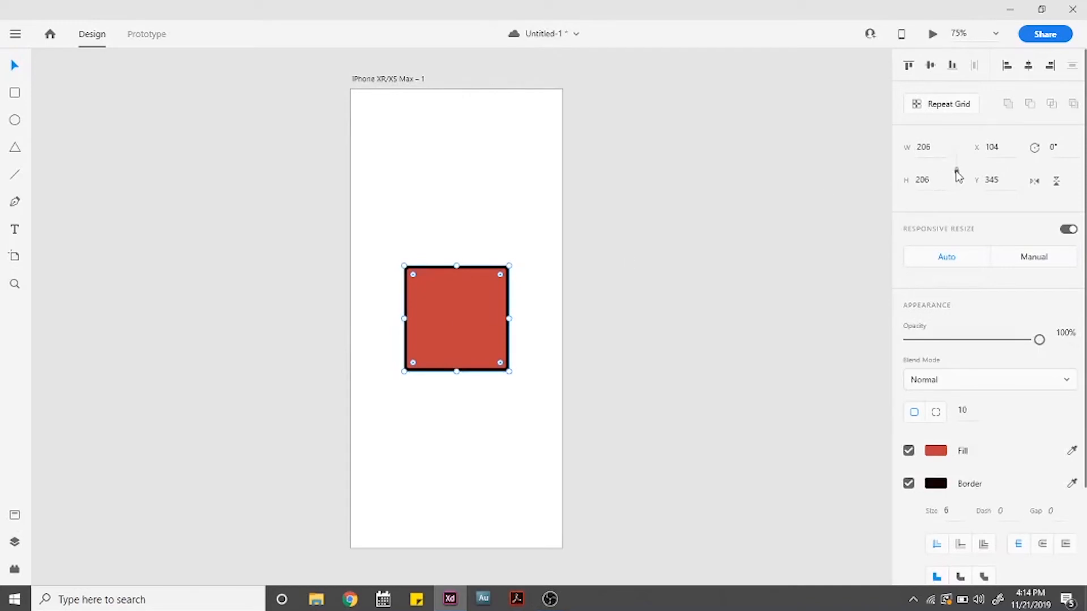
left_click(933, 148)
key("Up")
key("Up")
key("Up")
key("Up")
key("Up")
key("Up")
key("Up")
key("Up")
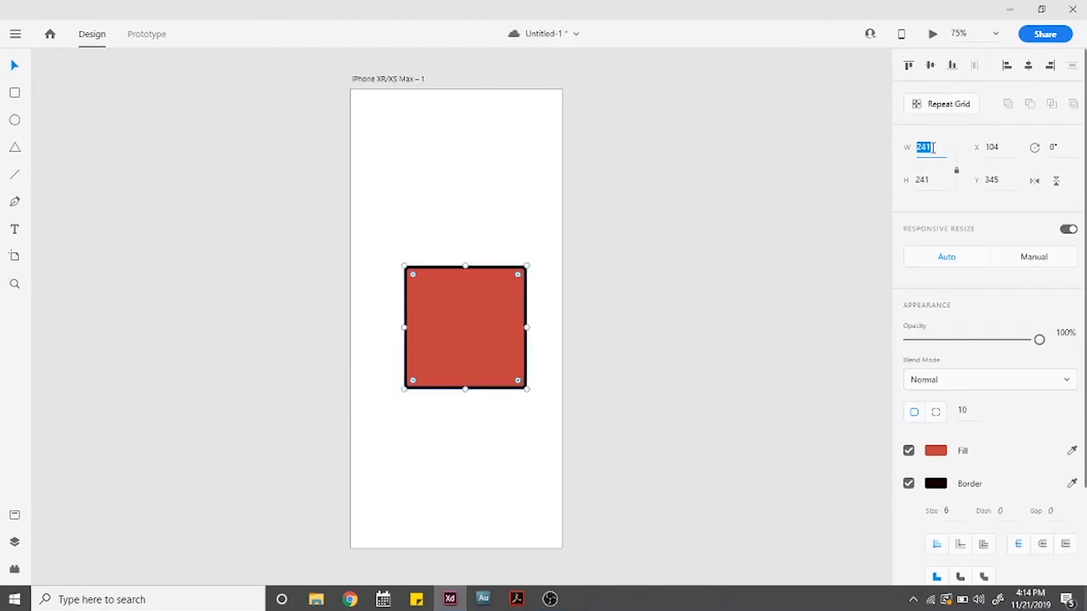
Step: Set the square's width to 205 with its proportions locked
type("205")
key("Return")
key("Tab")
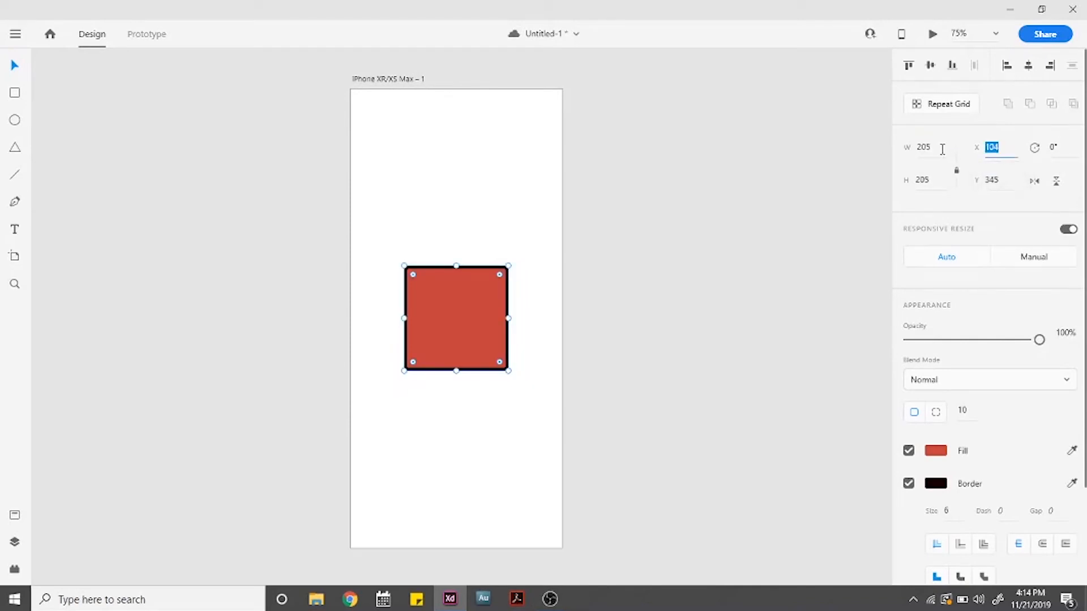
Step: Move the square to X 50 and Y 50, and centre it again horizontally and vertically on the artboard
type("50")
key("Return")
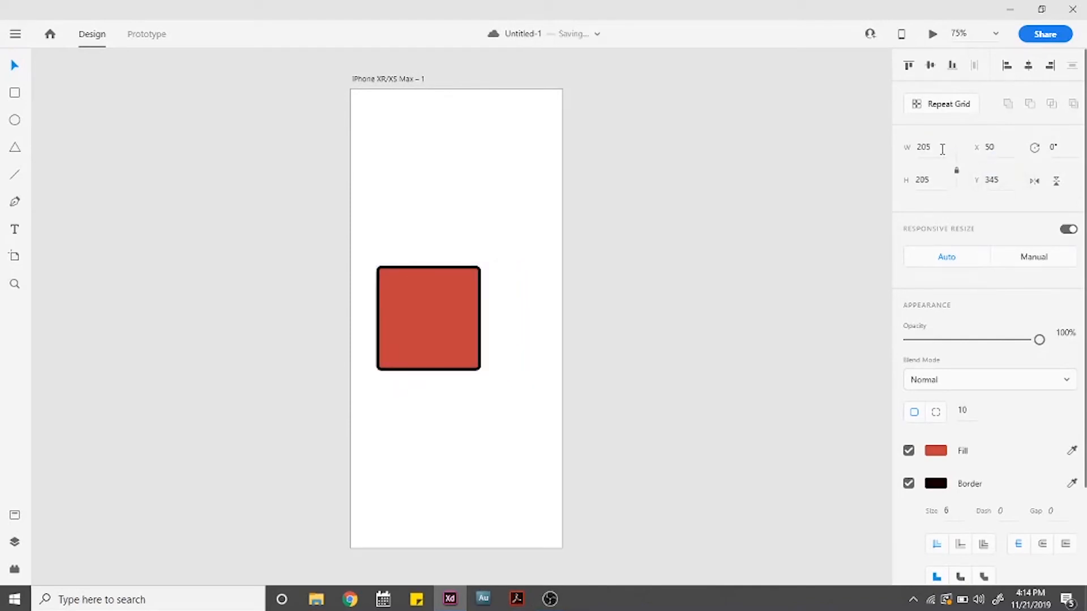
left_click(995, 179)
type("50")
key("Return")
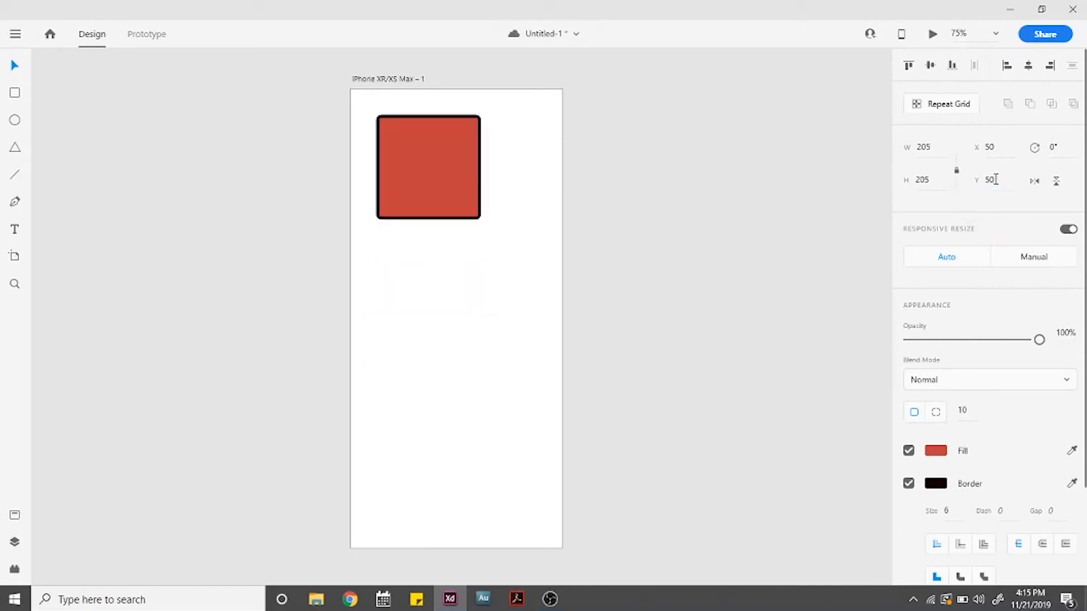
left_click(1028, 65)
left_click(930, 65)
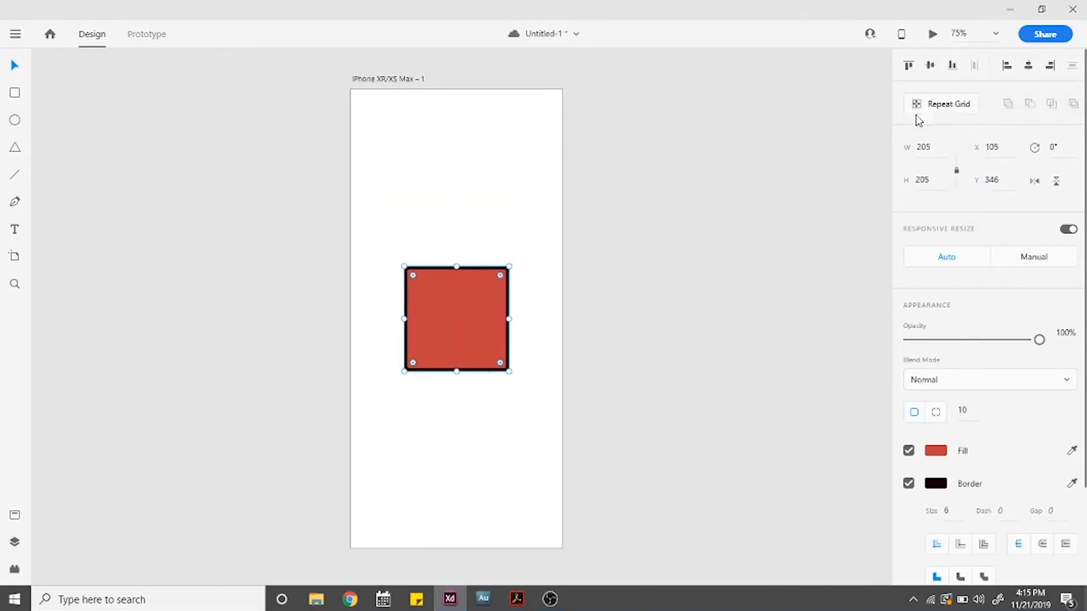
Step: Try a 45° rotation and a 90% opacity on the square, reverting each one
left_click(1056, 147)
key("Return")
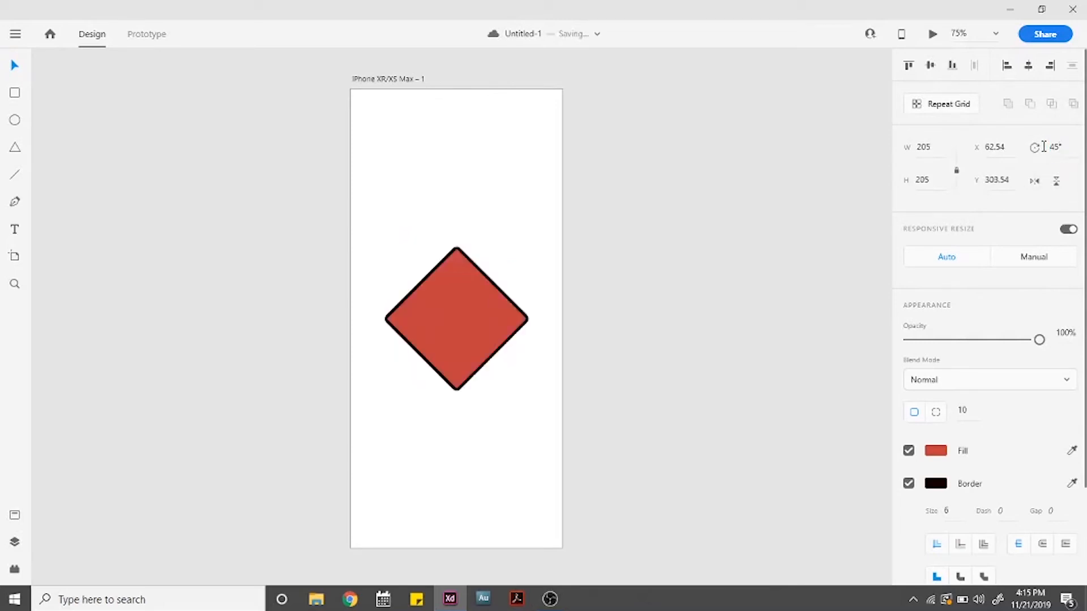
key("ctrl+z")
key("9")
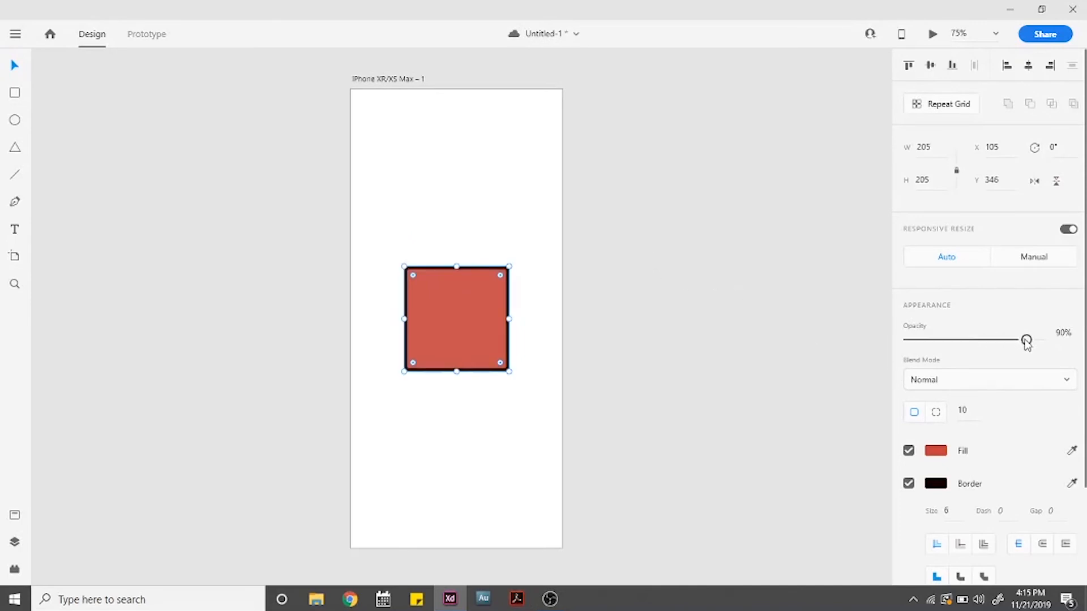
mouse_move(1027, 341)
left_mouse_down()
mouse_move(901, 342)
mouse_move(1043, 345)
left_mouse_up()
Step: Enable a shadow on the square and turn off its border
scroll(979, 347, "down", 1)
scroll(979, 347, "down", 1)
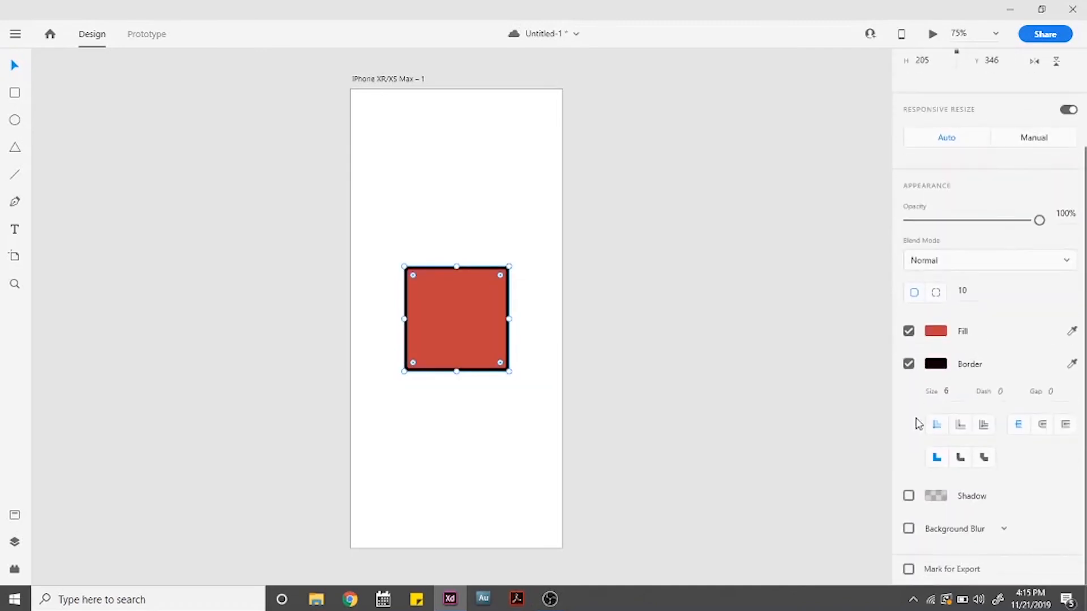
left_click(909, 496)
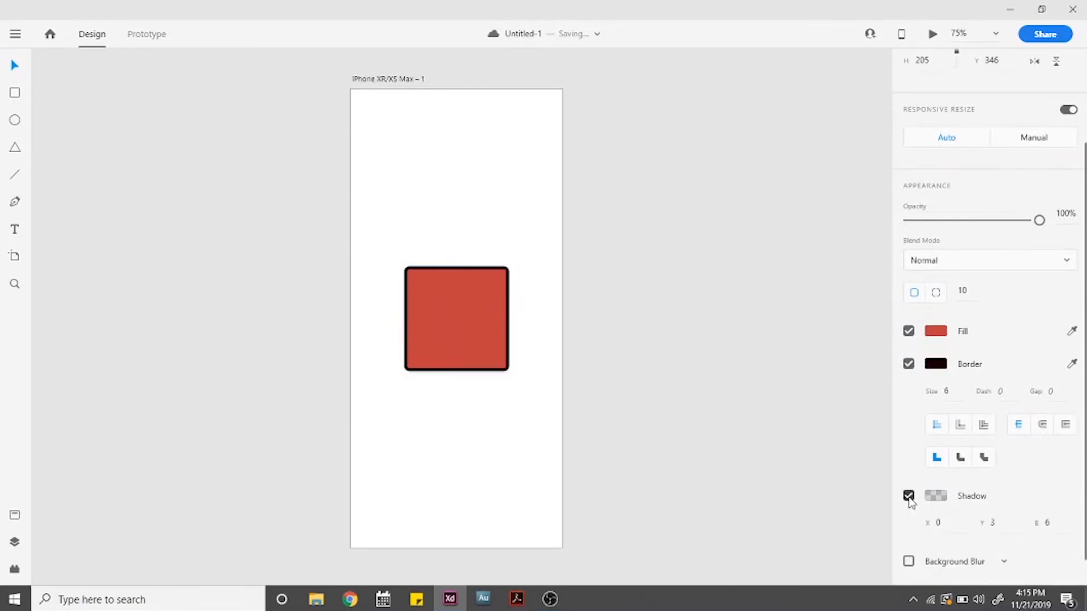
scroll(913, 481, "down", 1)
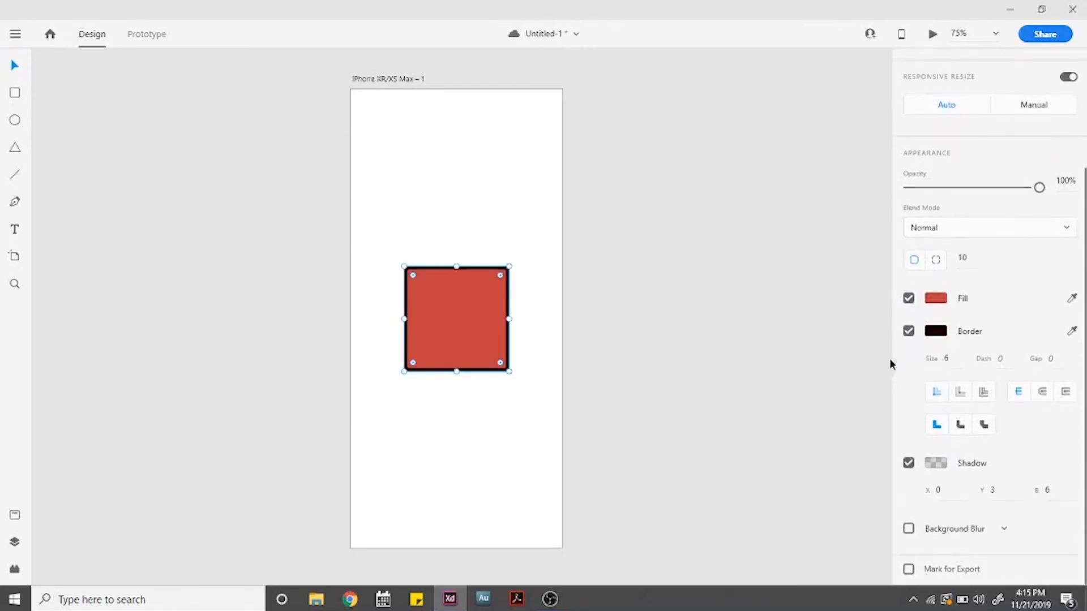
left_click(909, 333)
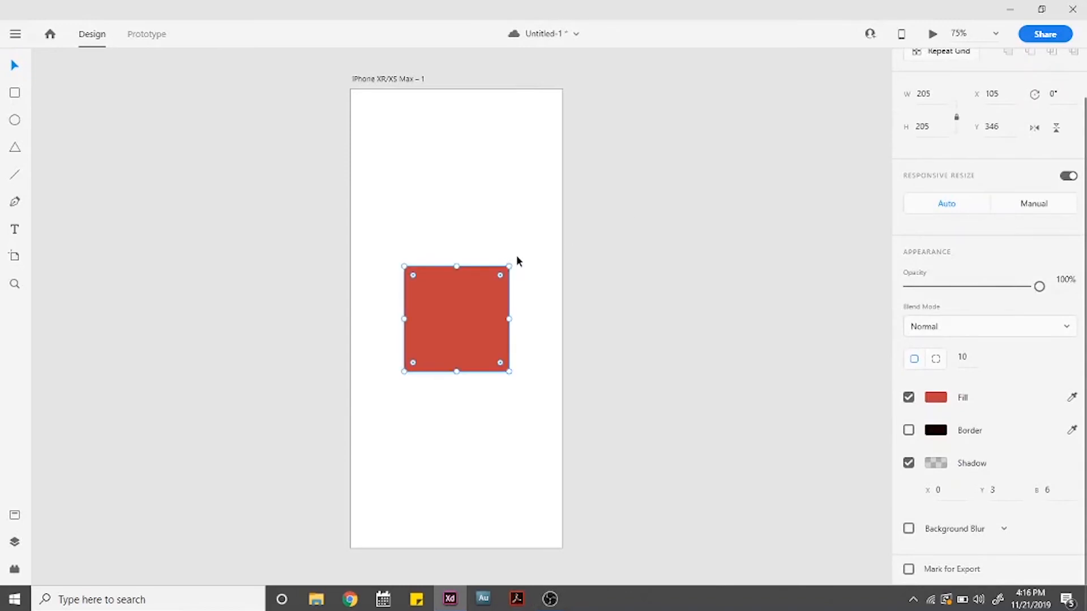
Step: Change the square's shadow colour to red #D11515 and raise the shadow's opacity
left_click(939, 467)
left_click_drag(811, 421, 838, 392)
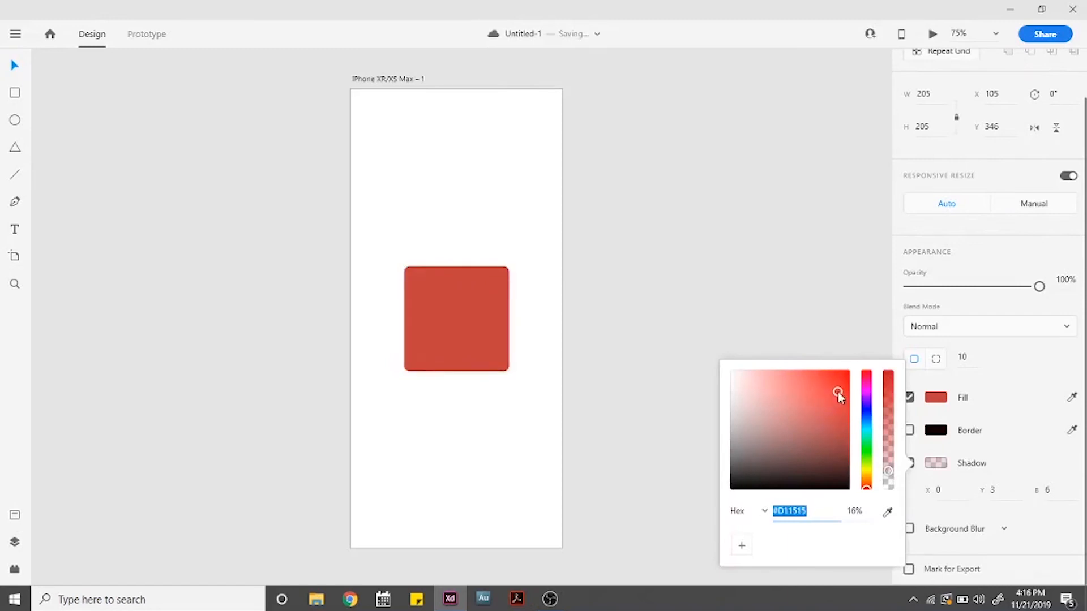
left_click_drag(889, 450, 888, 416)
left_click(759, 306)
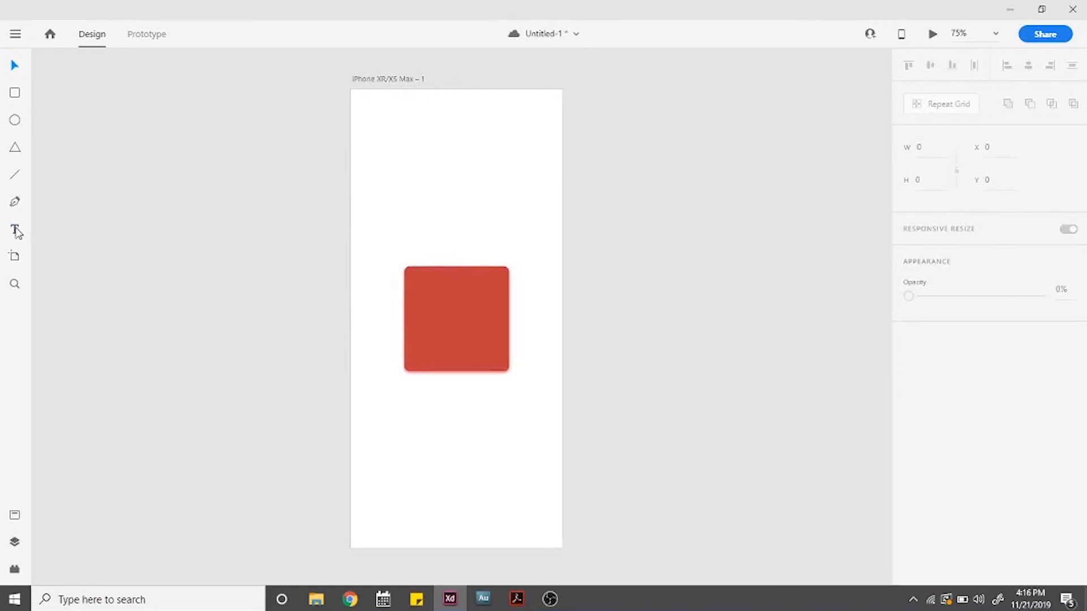
Step: Add the text PRESS on the square and set its font to MOON GET!
left_click(423, 313)
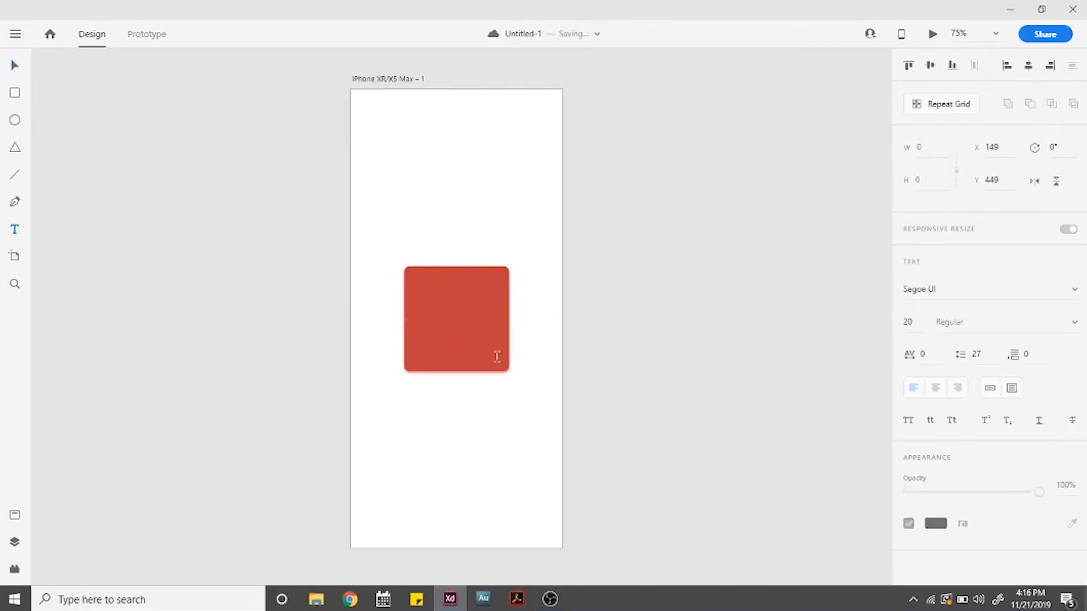
key("Escape")
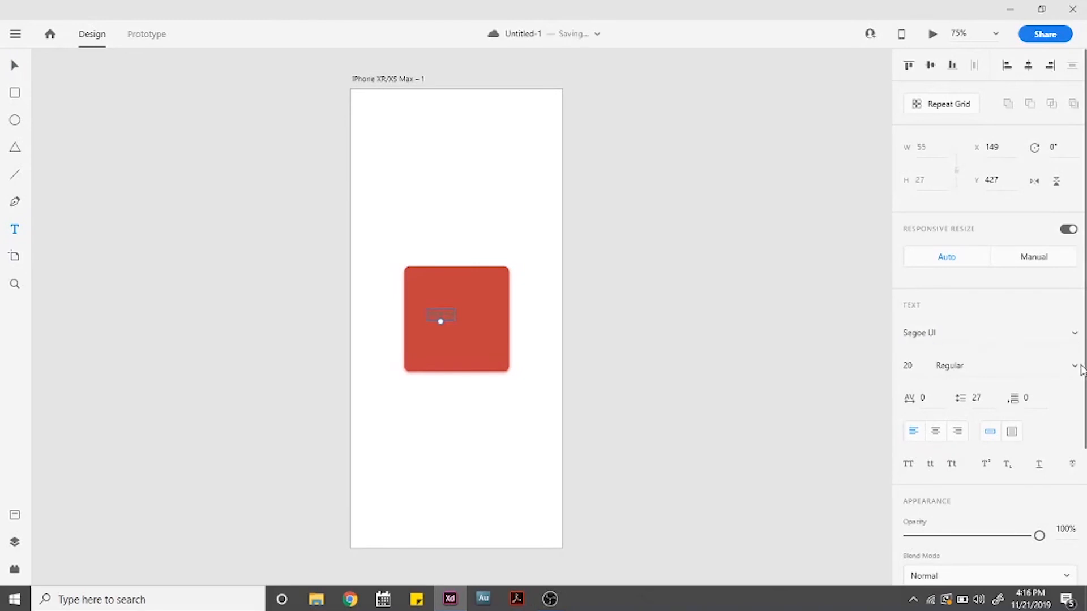
left_click(1074, 334)
scroll(1029, 326, "up", 15)
scroll(1031, 328, "down", 2)
left_click(930, 350)
scroll(928, 391, "down", 4)
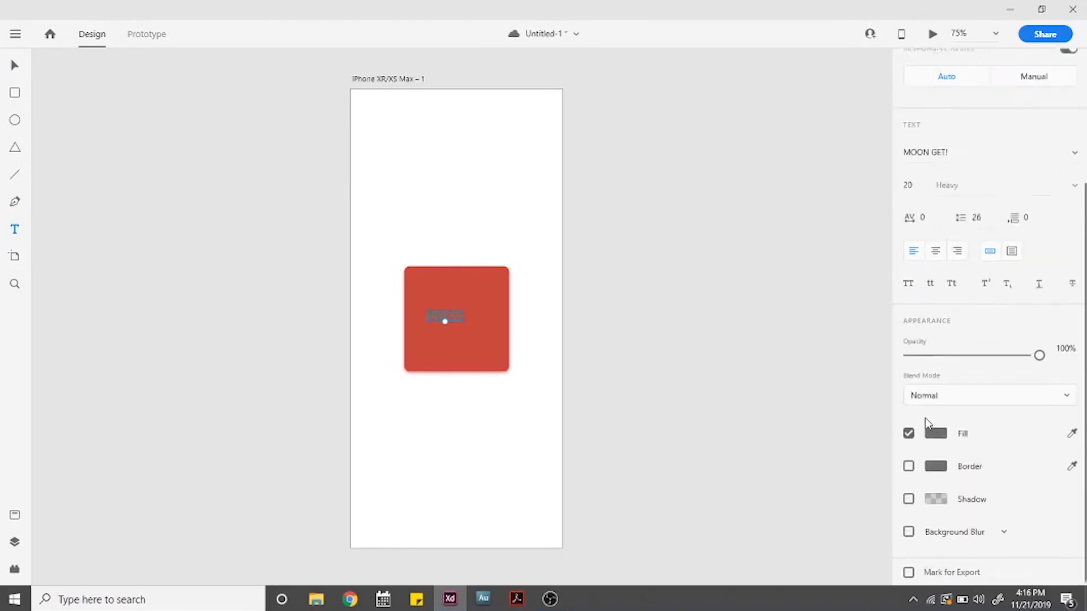
Step: Make the PRESS text's fill white and set its font size to 38
left_click(936, 433)
left_click(731, 339)
left_click(985, 319)
scroll(939, 345, "up", 4)
left_click(910, 363)
type("50")
key("Return")
Step: Centre the text on the square and change its wording to PUSH
left_click(15, 66)
left_click_drag(461, 314, 456, 319)
left_click(657, 357)
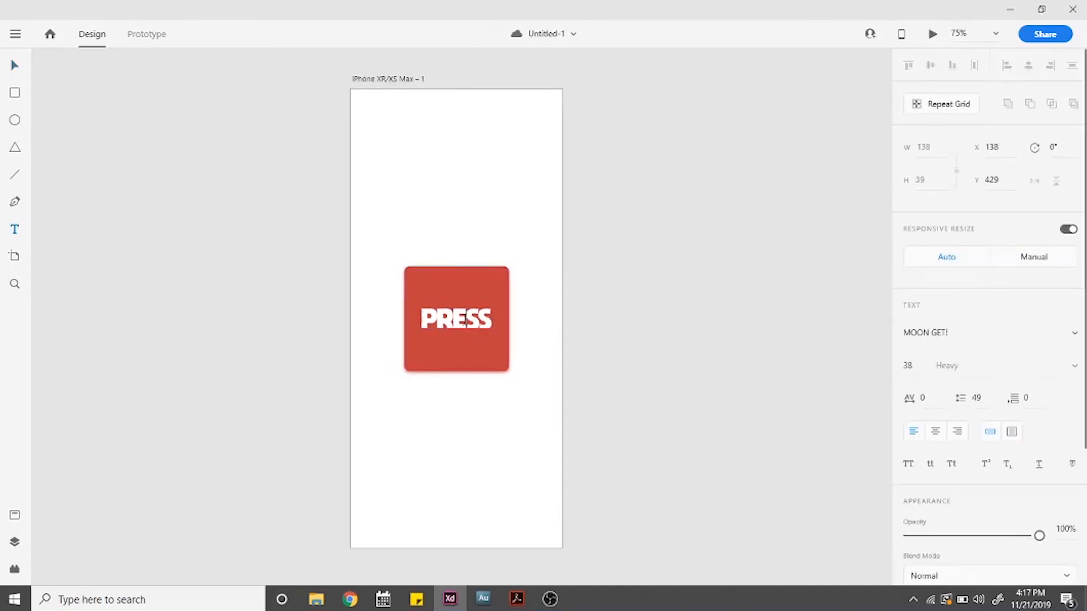
type("PUSH")
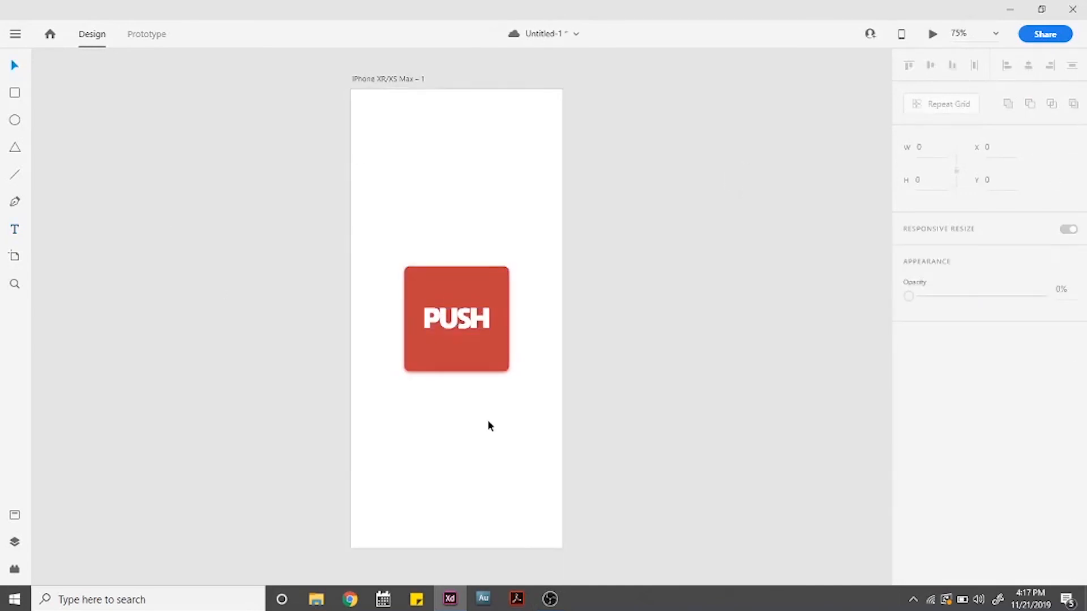
Step: Round the square's corners fully into a circle, with a corner radius of about 103
left_click(487, 366)
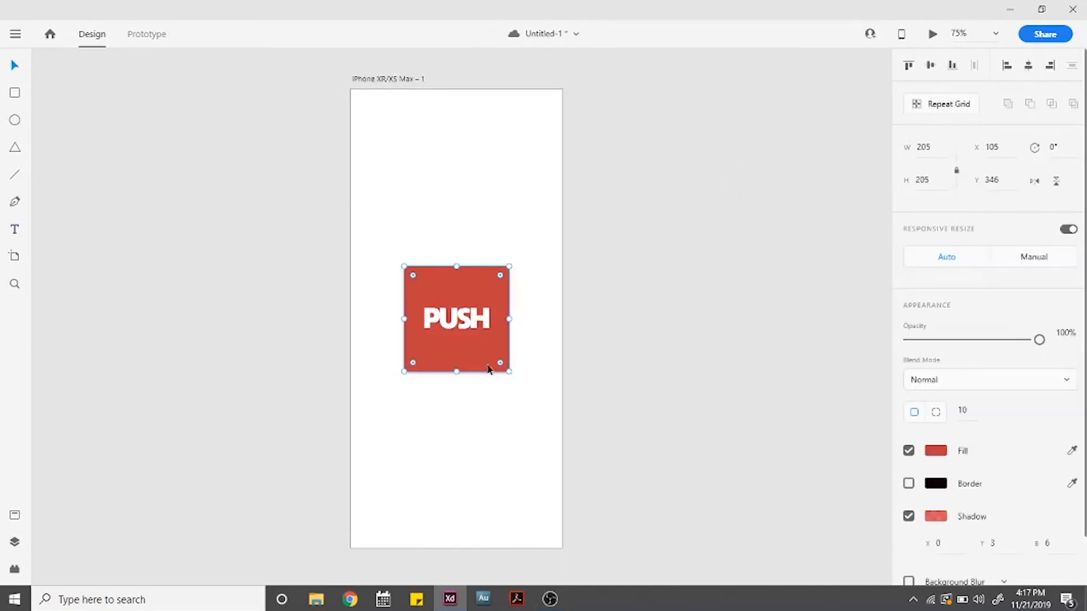
left_click_drag(501, 365, 431, 292)
left_click(565, 406)
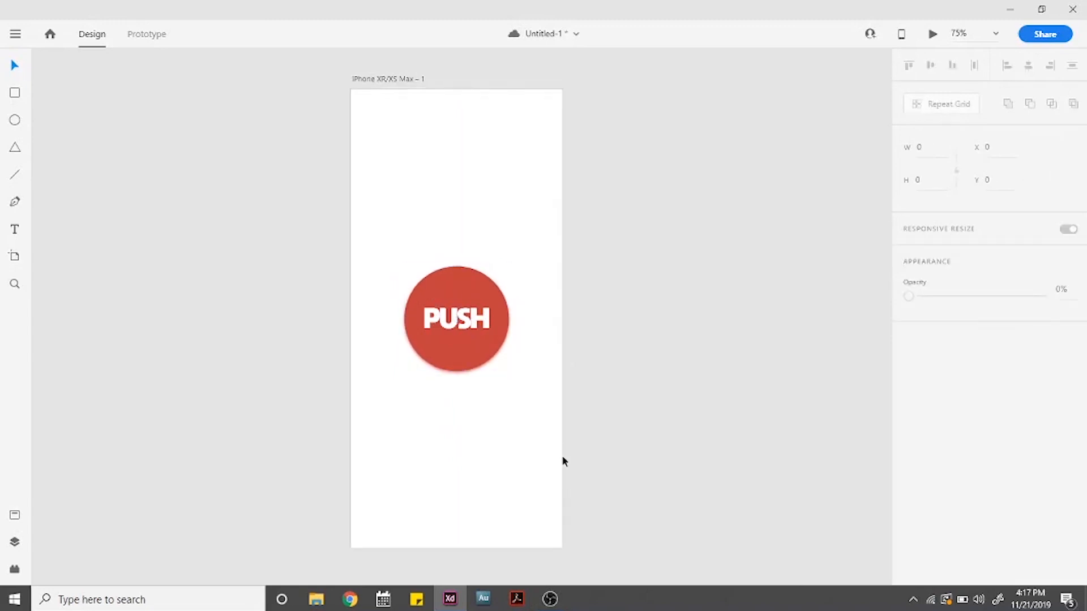
Step: Reduce the button shape's corner radius to about 22 for a rounded square
left_click(470, 370)
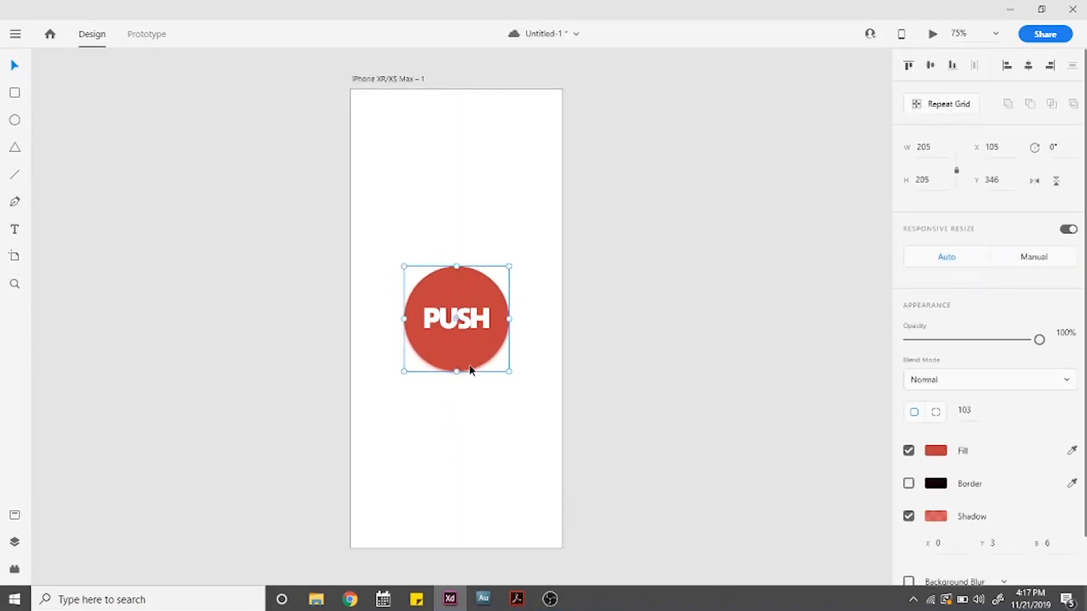
left_click_drag(458, 325, 490, 365)
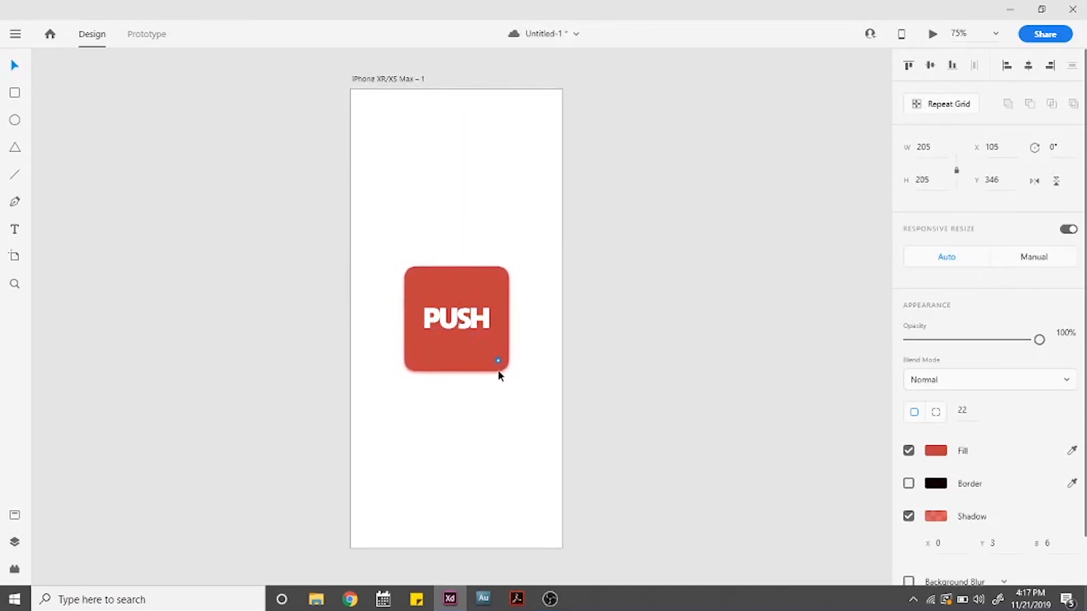
left_click(502, 374)
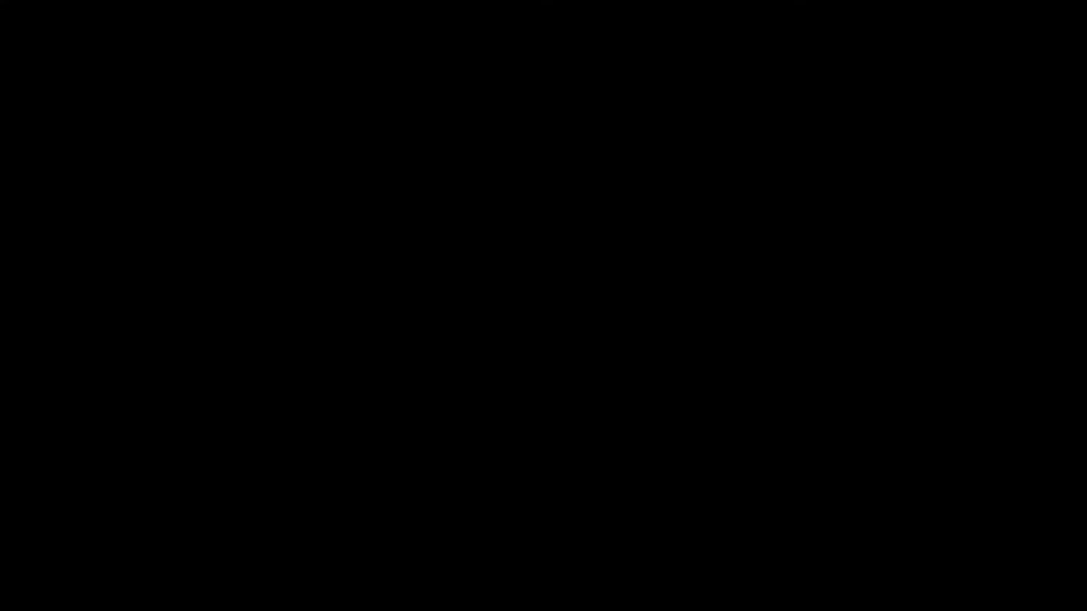